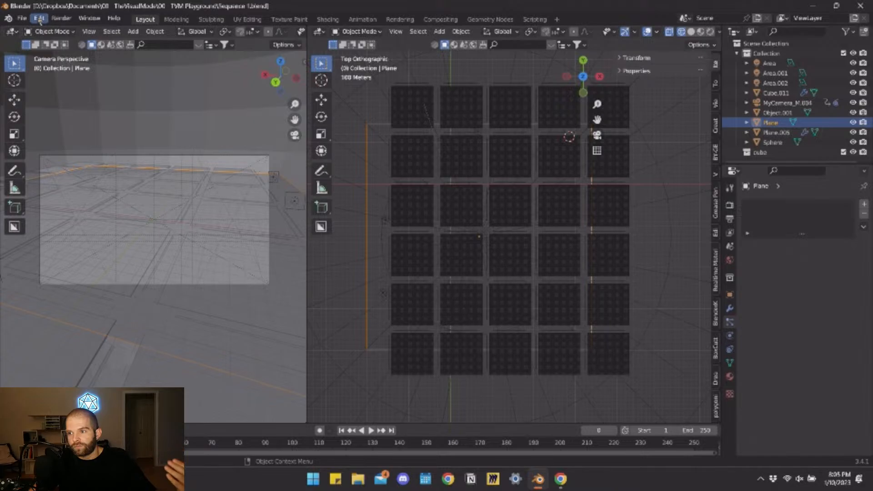
Open the preferences window to the add-on settings.
{"action": "left_click", "coordinate": [40, 19]}
{"action": "left_click", "coordinate": [81, 162]}
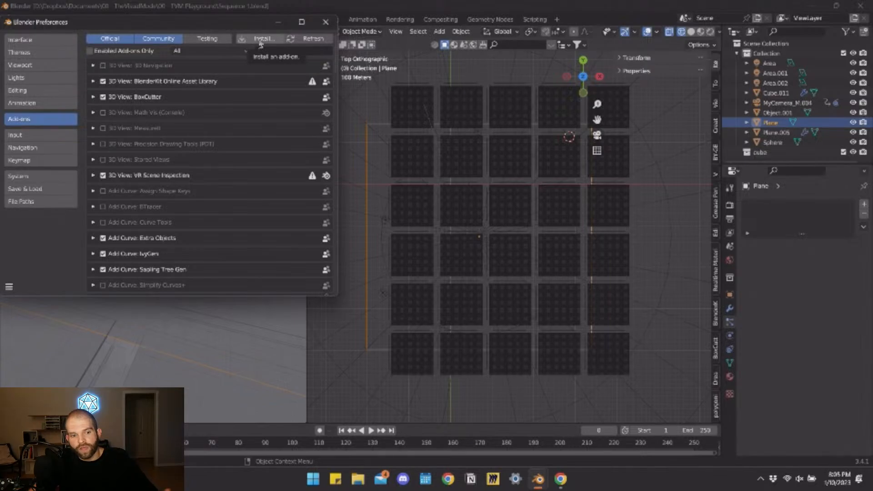
Switch to Chrome and examine the Dream Textures product page on Blender Market, accepting the cookie notice.
{"action": "left_click", "coordinate": [563, 479]}
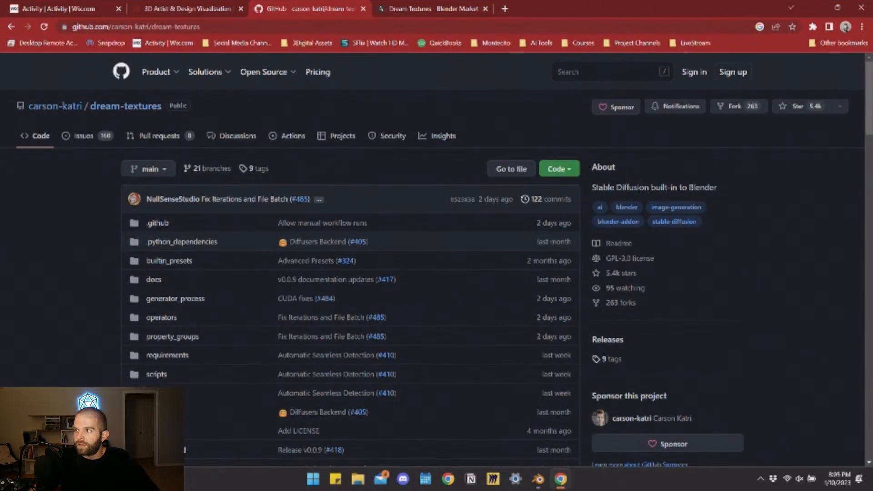
{"action": "left_click", "coordinate": [430, 10]}
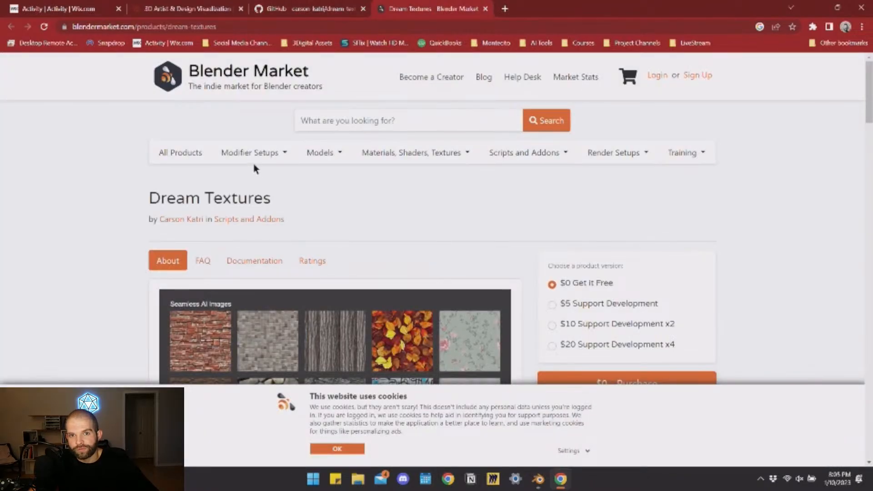
{"action": "scroll", "coordinate": [261, 165], "scroll_direction": "down", "scroll_amount": 2}
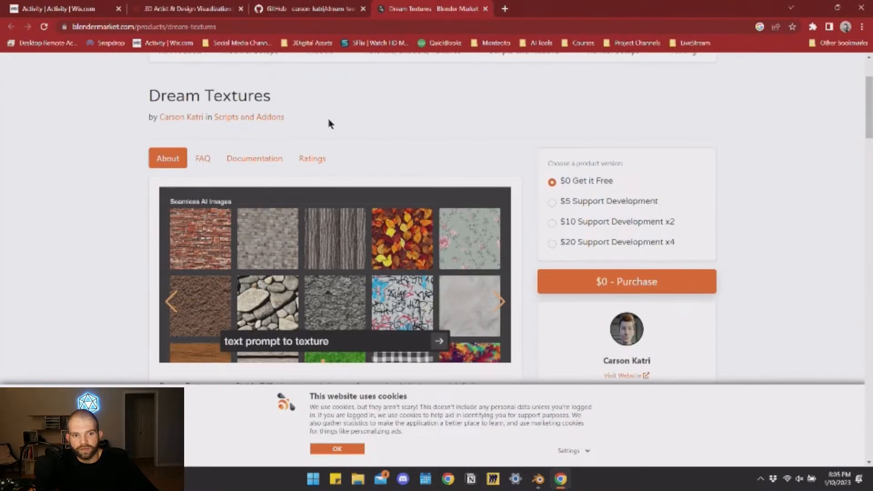
{"action": "scroll", "coordinate": [464, 111], "scroll_direction": "down", "scroll_amount": 1}
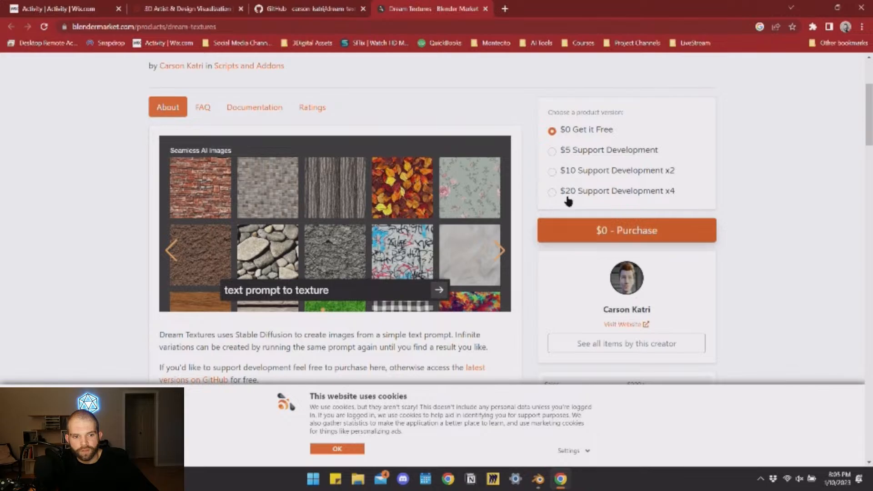
{"action": "scroll", "coordinate": [457, 177], "scroll_direction": "down", "scroll_amount": 2}
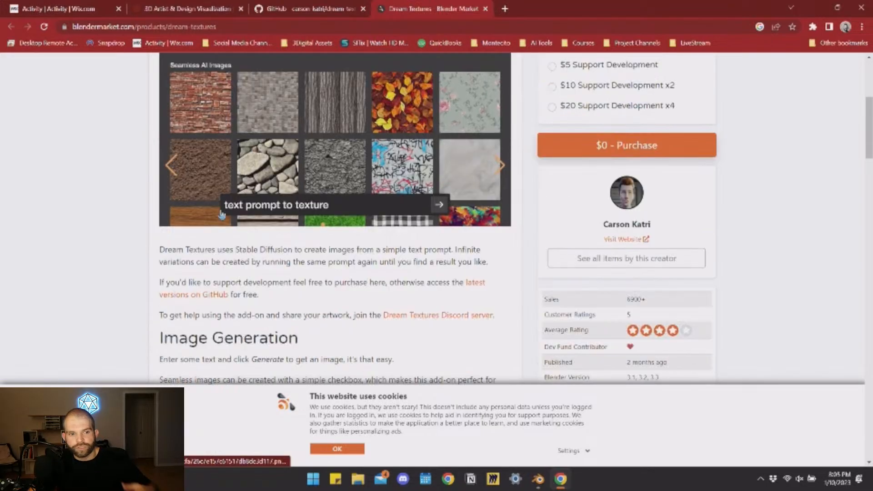
{"action": "scroll", "coordinate": [295, 232], "scroll_direction": "down", "scroll_amount": 1}
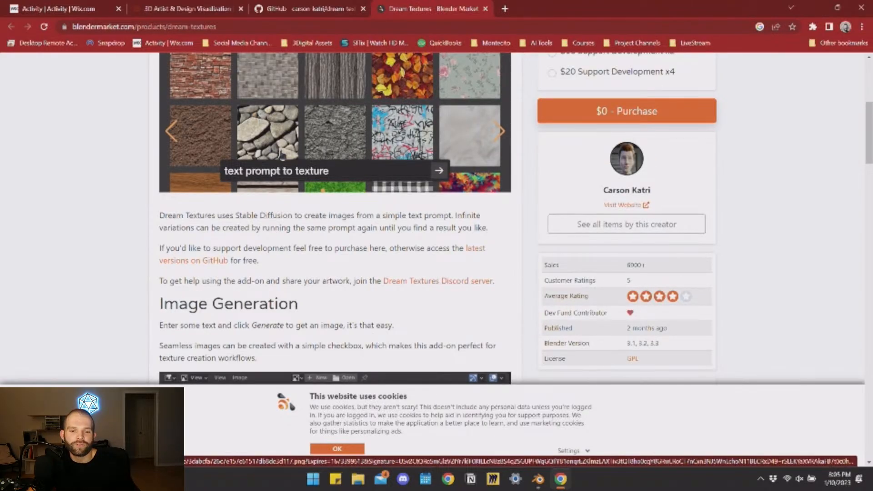
{"action": "scroll", "coordinate": [286, 155], "scroll_direction": "down", "scroll_amount": 4}
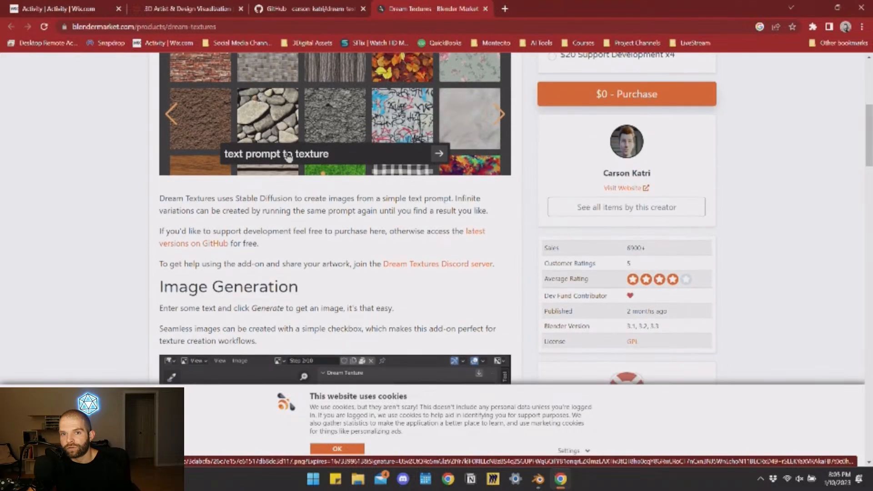
{"action": "left_click", "coordinate": [336, 449]}
{"action": "scroll", "coordinate": [272, 363], "scroll_direction": "down", "scroll_amount": 2}
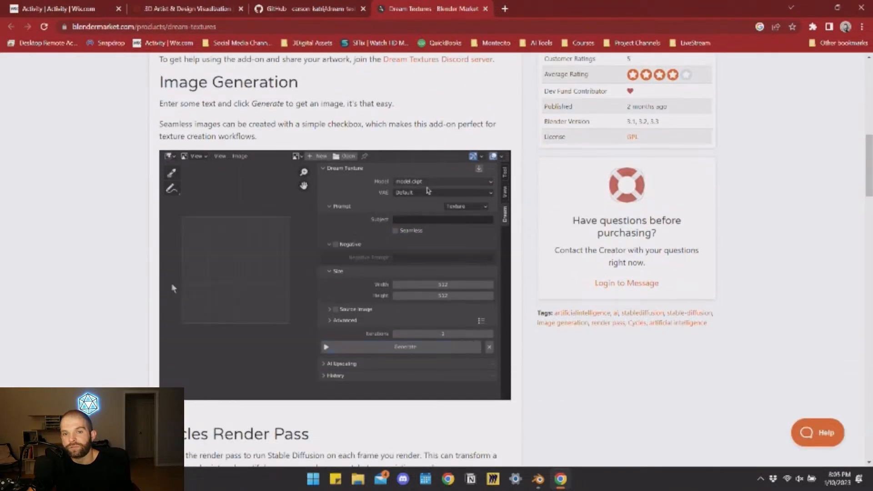
Read through the render pass, AI upscaling, image editing, advanced configuration and minimum hardware requirements sections of the Dream Textures page.
{"action": "scroll", "coordinate": [173, 288], "scroll_direction": "down", "scroll_amount": 6}
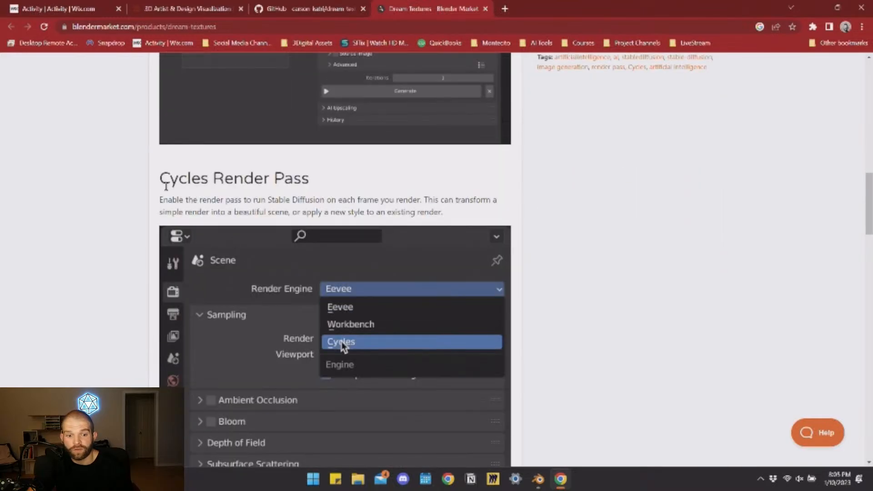
{"action": "scroll", "coordinate": [222, 194], "scroll_direction": "down", "scroll_amount": 5}
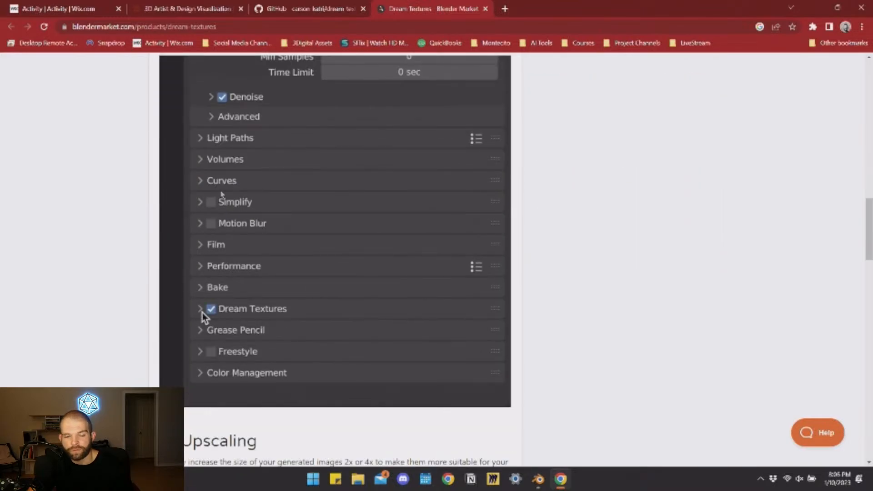
{"action": "scroll", "coordinate": [222, 195], "scroll_direction": "up", "scroll_amount": 1}
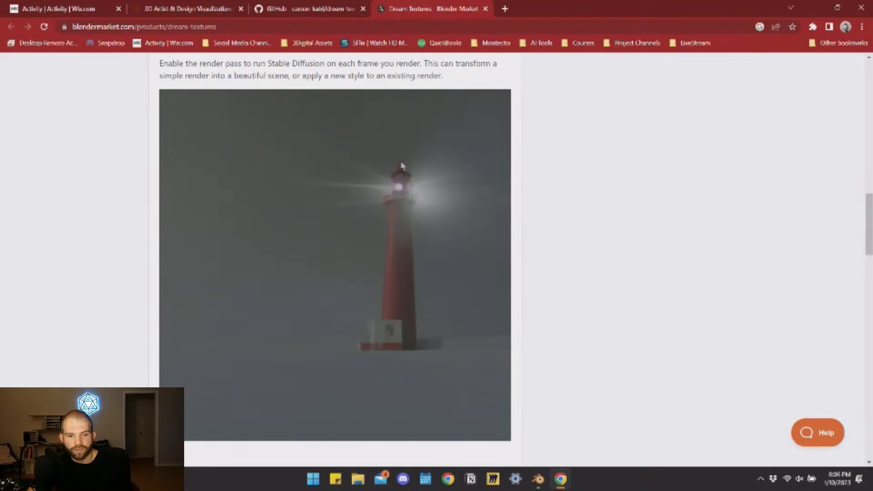
{"action": "scroll", "coordinate": [604, 227], "scroll_direction": "down", "scroll_amount": 4}
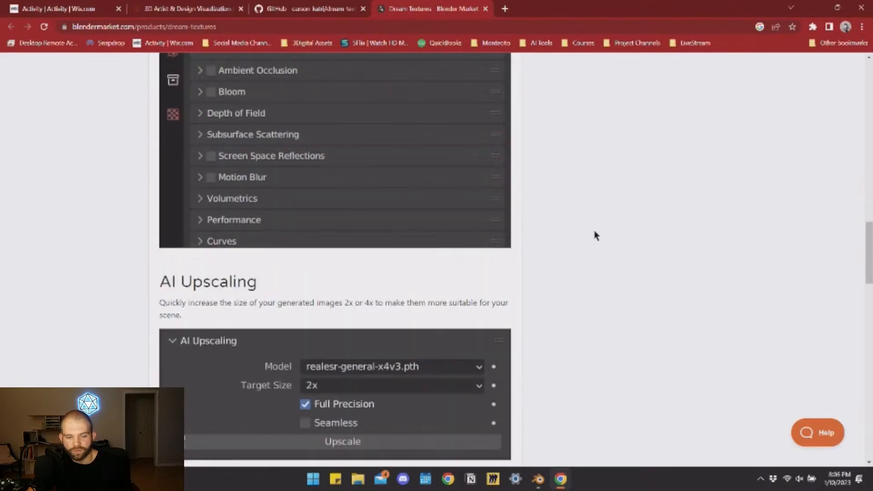
{"action": "scroll", "coordinate": [593, 234], "scroll_direction": "down", "scroll_amount": 2}
{"action": "scroll", "coordinate": [593, 229], "scroll_direction": "down", "scroll_amount": 1}
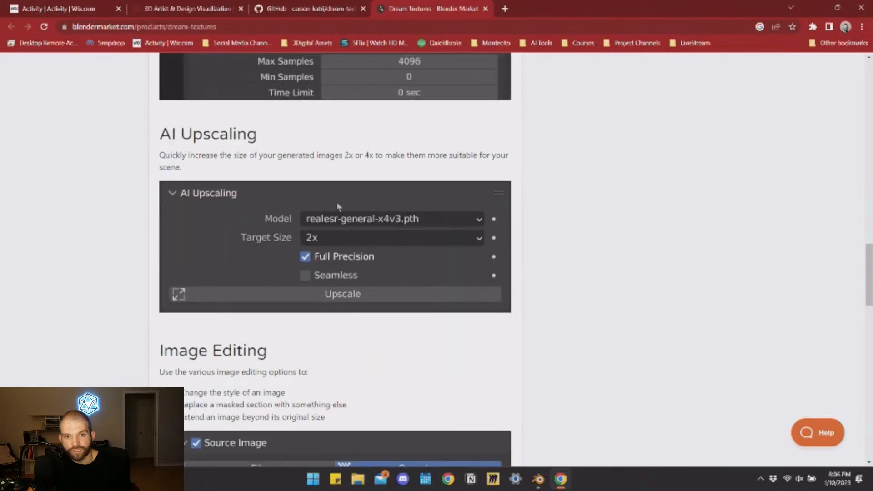
{"action": "scroll", "coordinate": [339, 207], "scroll_direction": "down", "scroll_amount": 10}
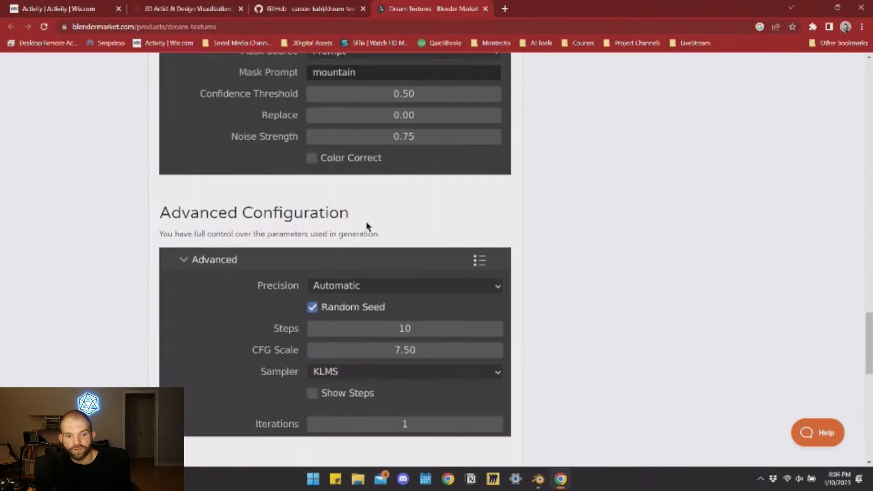
{"action": "scroll", "coordinate": [369, 227], "scroll_direction": "down", "scroll_amount": 9}
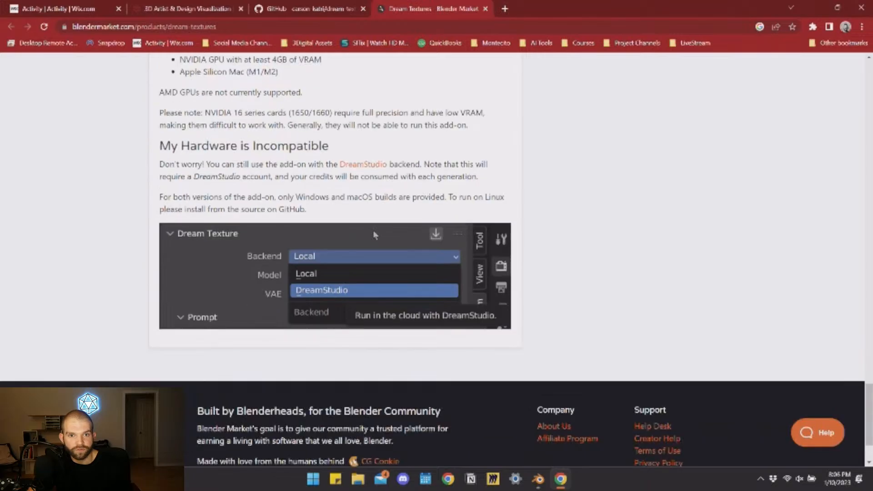
{"action": "scroll", "coordinate": [373, 235], "scroll_direction": "down", "scroll_amount": 1}
{"action": "scroll", "coordinate": [409, 232], "scroll_direction": "up", "scroll_amount": 3}
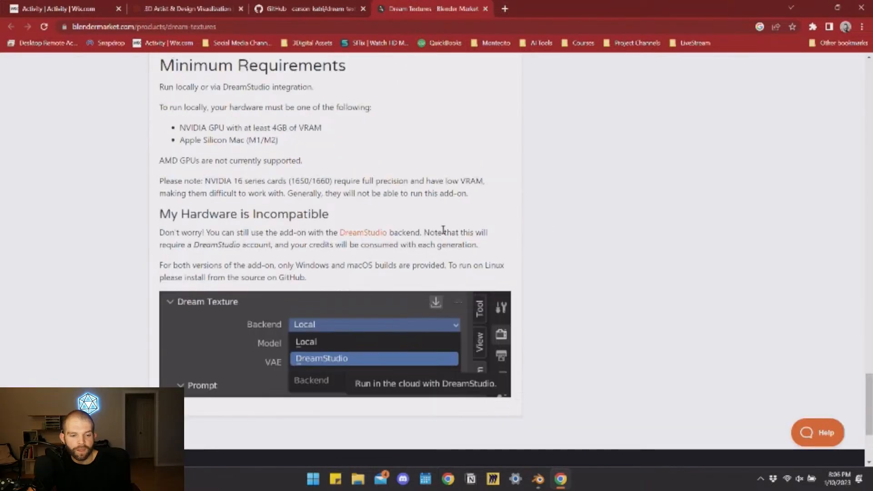
Show the discussions of the dream-textures repository on GitHub.
{"action": "left_click", "coordinate": [320, 14]}
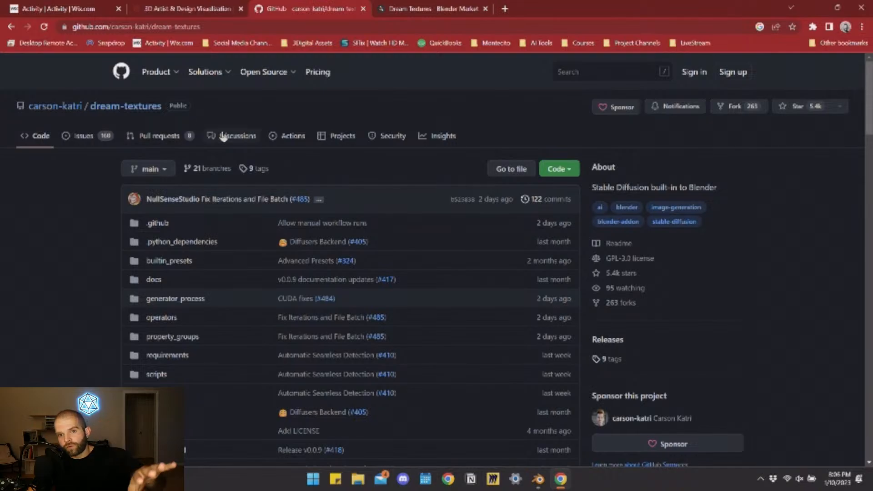
{"action": "left_click", "coordinate": [227, 136]}
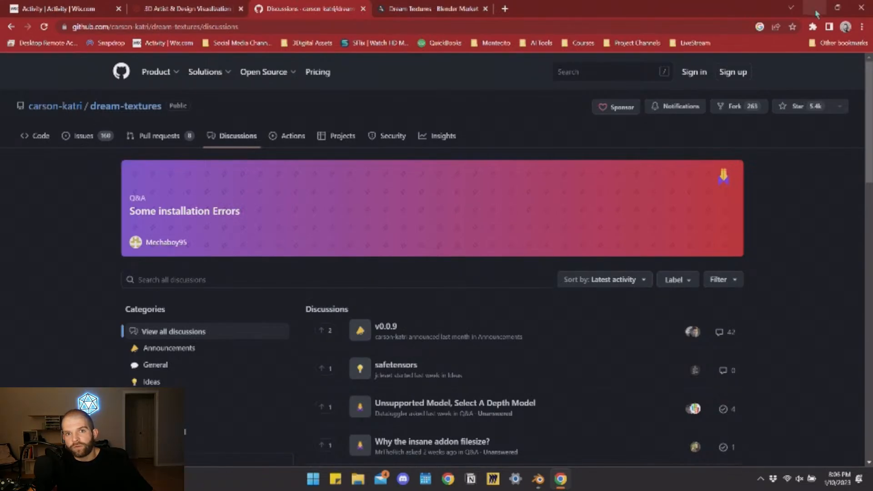
Switch back to Blender, filter the add-ons by "paint" and expand the Dream Textures add-on's details.
{"action": "left_click", "coordinate": [815, 13]}
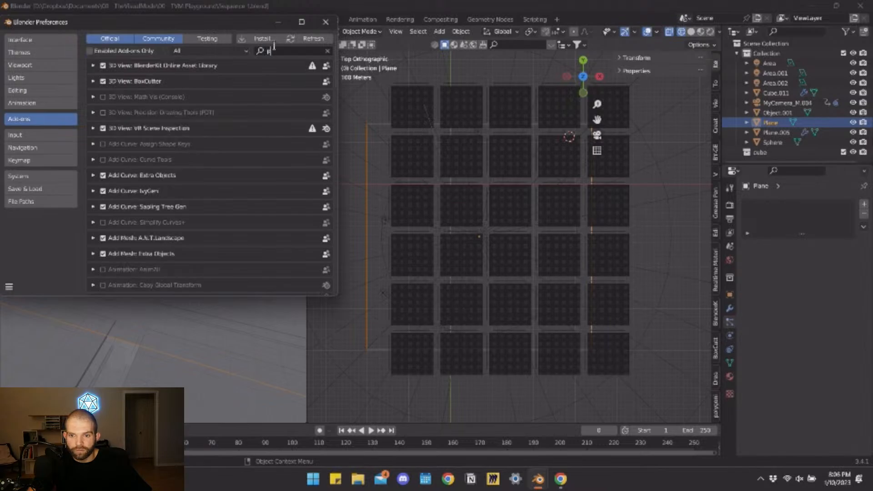
{"action": "type", "text": "paint"}
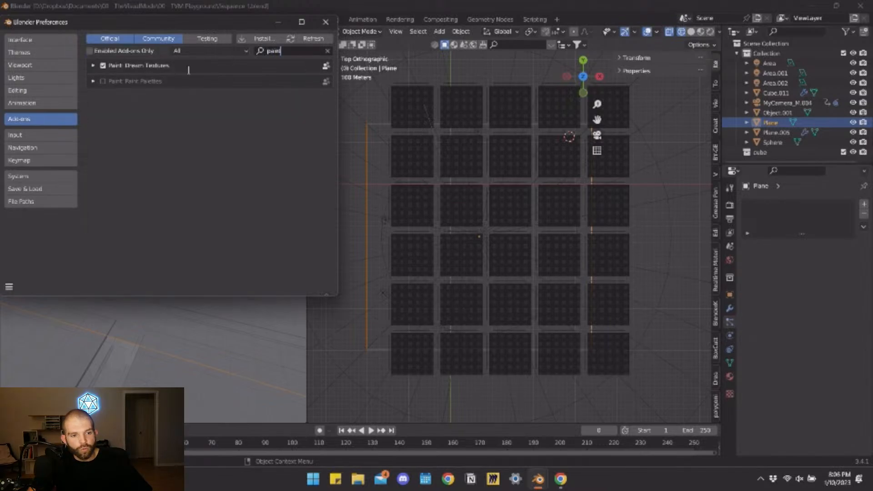
{"action": "left_click", "coordinate": [93, 66]}
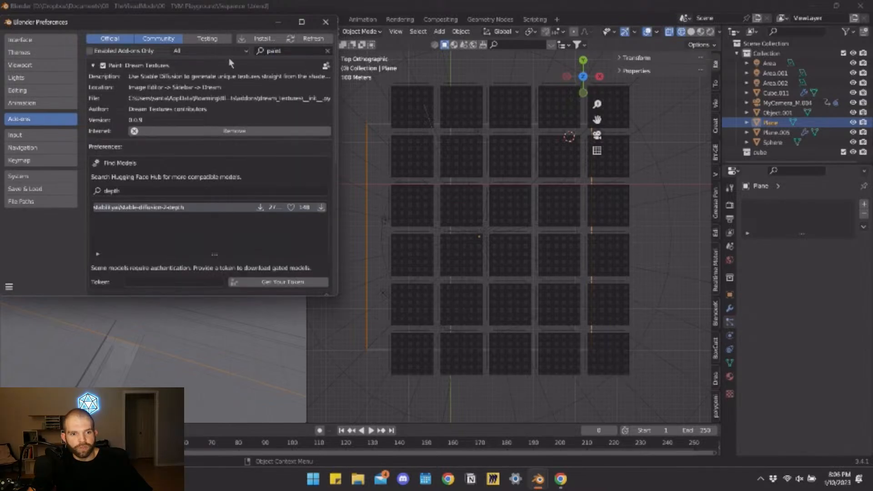
Examine the Dream Textures preferences, including the model search, the installed models and the optional DreamStudio settings.
{"action": "scroll", "coordinate": [166, 159], "scroll_direction": "down", "scroll_amount": 2}
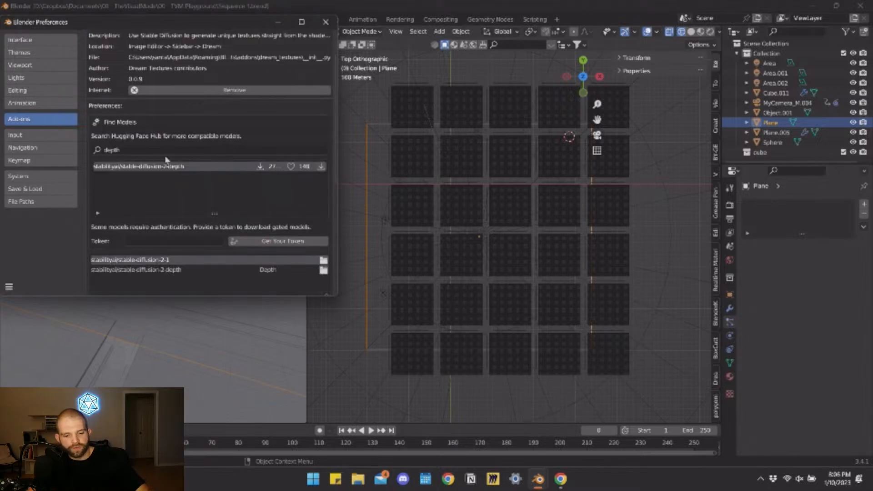
{"action": "scroll", "coordinate": [166, 160], "scroll_direction": "down", "scroll_amount": 3}
{"action": "left_click", "coordinate": [134, 94]}
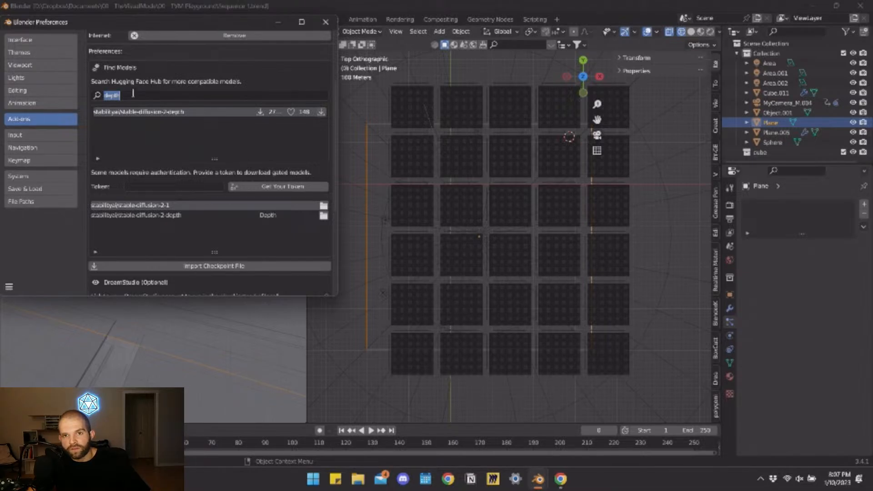
{"action": "left_click", "coordinate": [145, 228]}
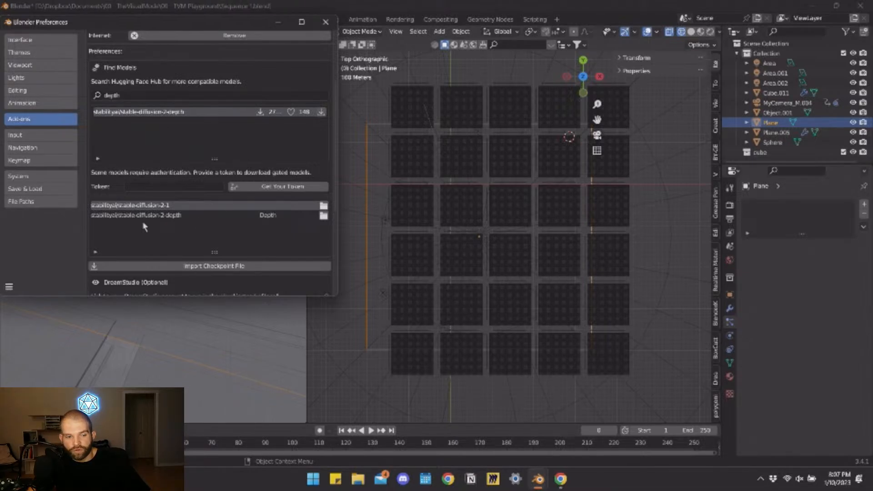
{"action": "scroll", "coordinate": [150, 214], "scroll_direction": "down", "scroll_amount": 5}
{"action": "scroll", "coordinate": [145, 191], "scroll_direction": "up", "scroll_amount": 3}
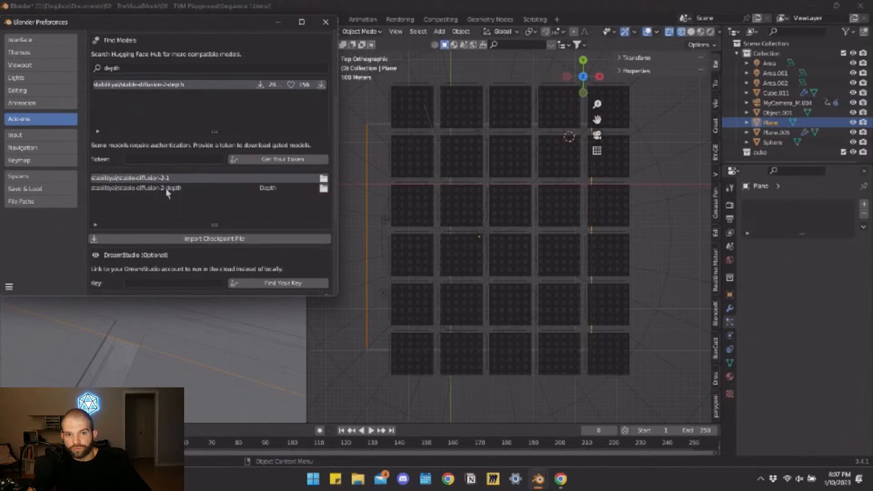
{"action": "scroll", "coordinate": [160, 190], "scroll_direction": "down", "scroll_amount": 3}
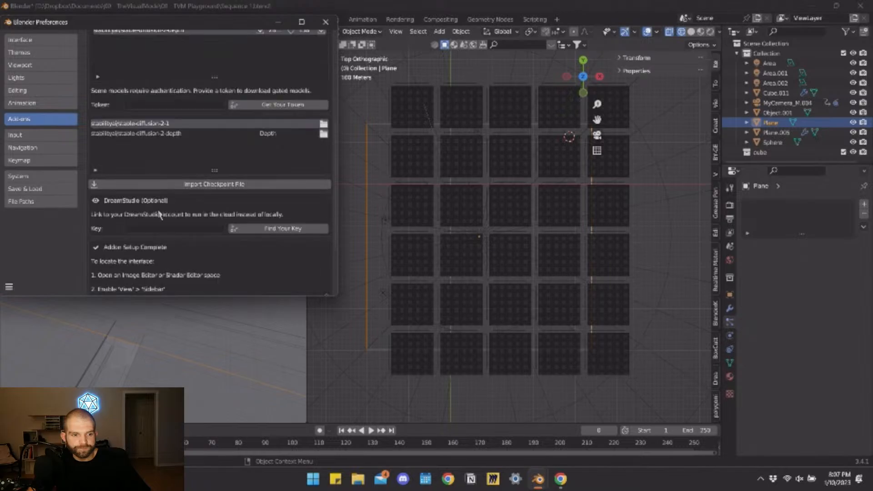
{"action": "scroll", "coordinate": [159, 213], "scroll_direction": "up", "scroll_amount": 7}
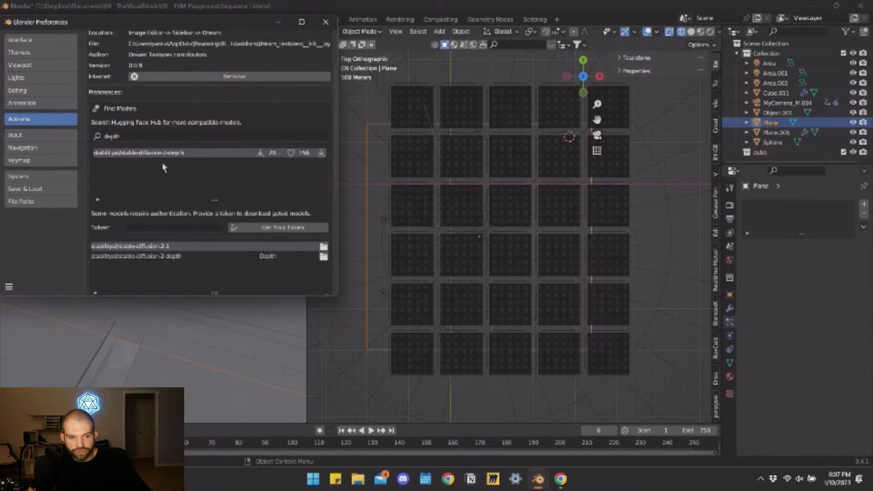
Search Hugging Face models for "spider", start downloading spider-verse-diffusion and minimize the preferences window.
{"action": "left_click", "coordinate": [136, 136]}
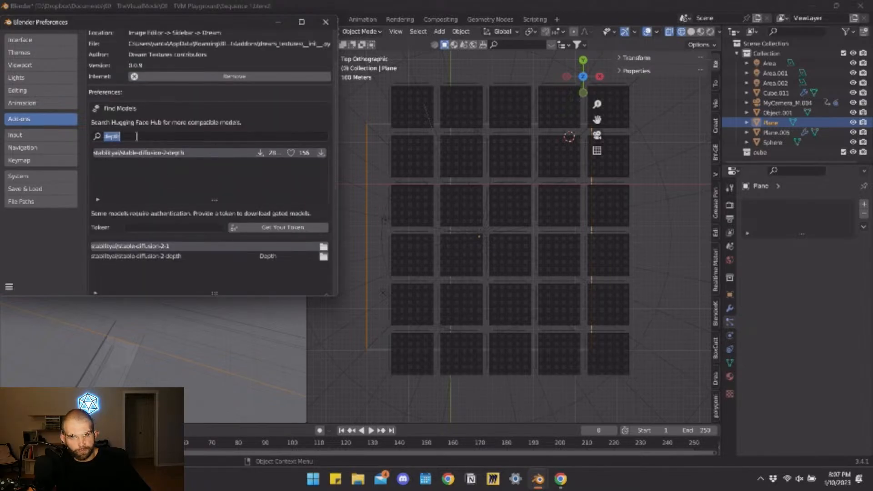
{"action": "type", "text": "spider"}
{"action": "key", "text": "Return"}
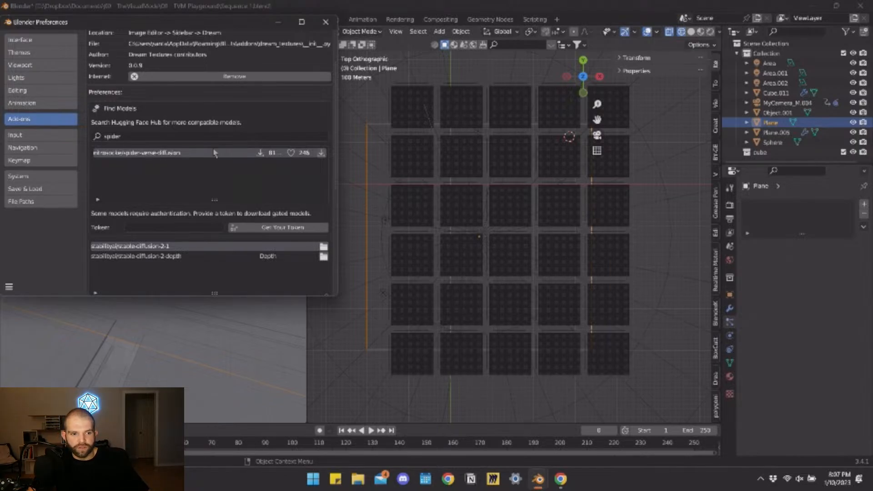
{"action": "left_click", "coordinate": [321, 153]}
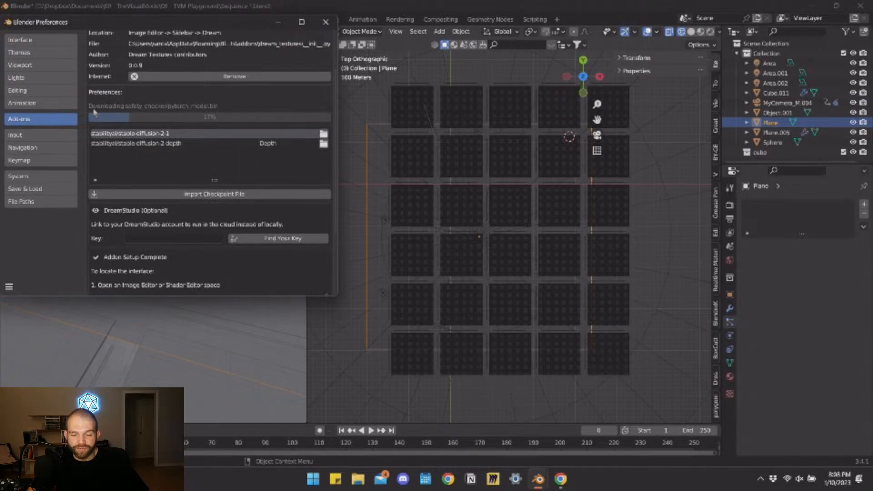
{"action": "left_click", "coordinate": [277, 23]}
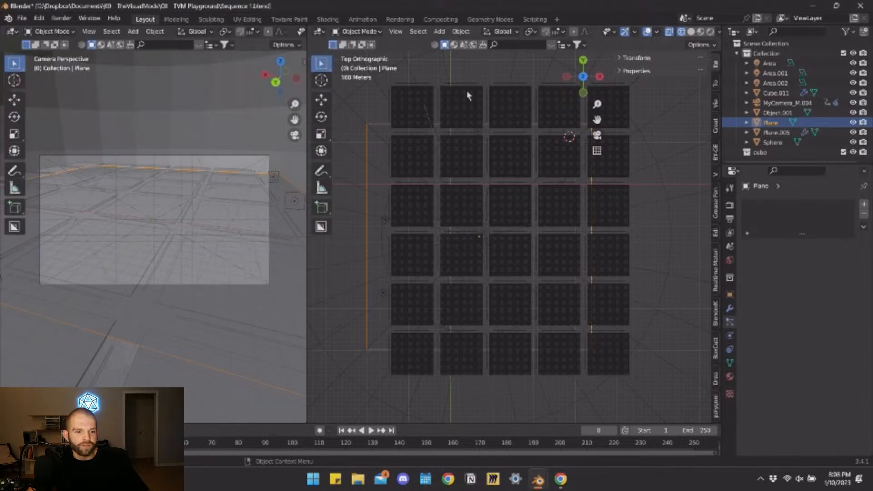
Deselect the plane and expand the camera viewport over the area of the top orthographic view.
{"action": "left_click", "coordinate": [673, 143]}
{"action": "scroll", "coordinate": [607, 318], "scroll_direction": "down", "scroll_amount": 4}
{"action": "scroll", "coordinate": [164, 234], "scroll_direction": "up", "scroll_amount": 3}
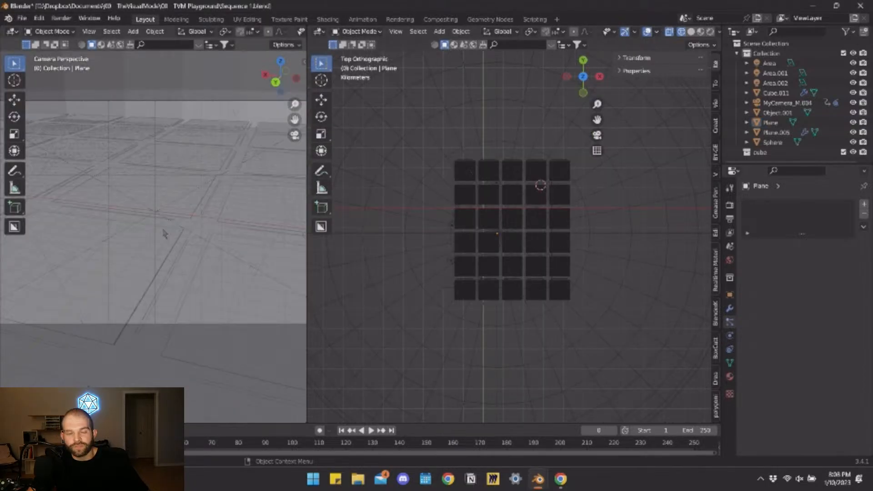
{"action": "scroll", "coordinate": [165, 234], "scroll_direction": "down", "scroll_amount": 4}
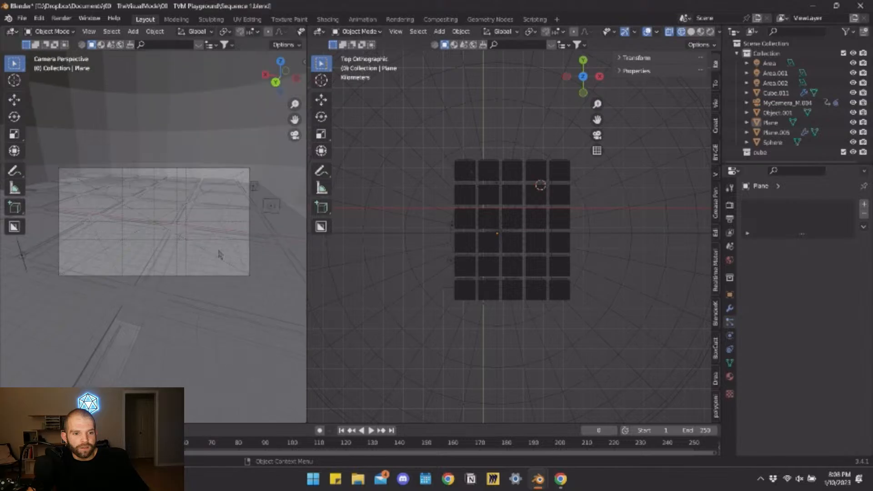
{"action": "key", "text": "ctrl+space"}
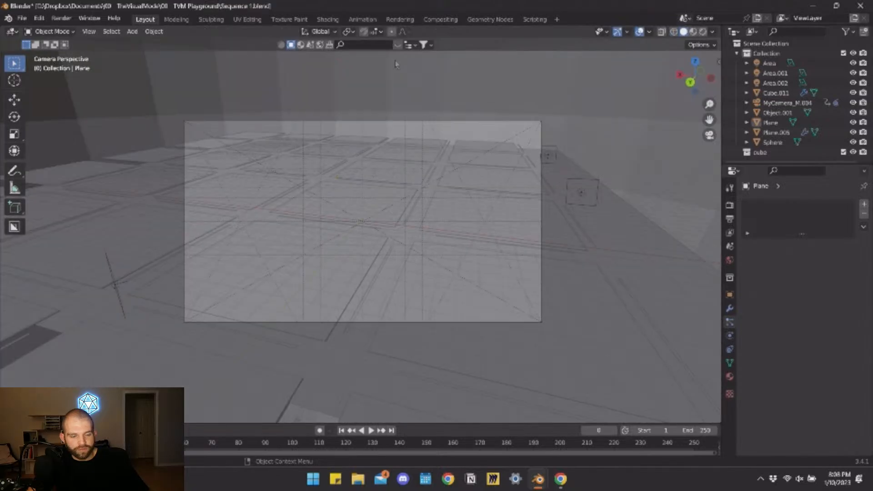
{"action": "scroll", "coordinate": [384, 217], "scroll_direction": "up", "scroll_amount": 2}
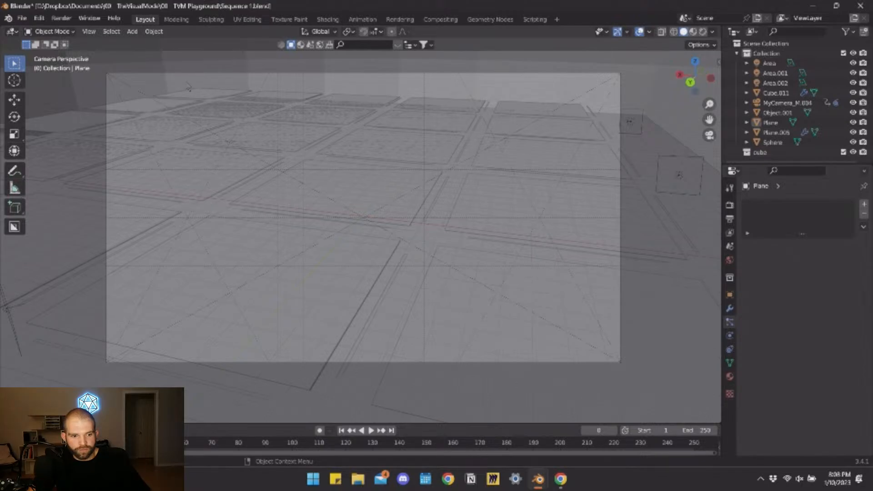
{"action": "left_click", "coordinate": [252, 20]}
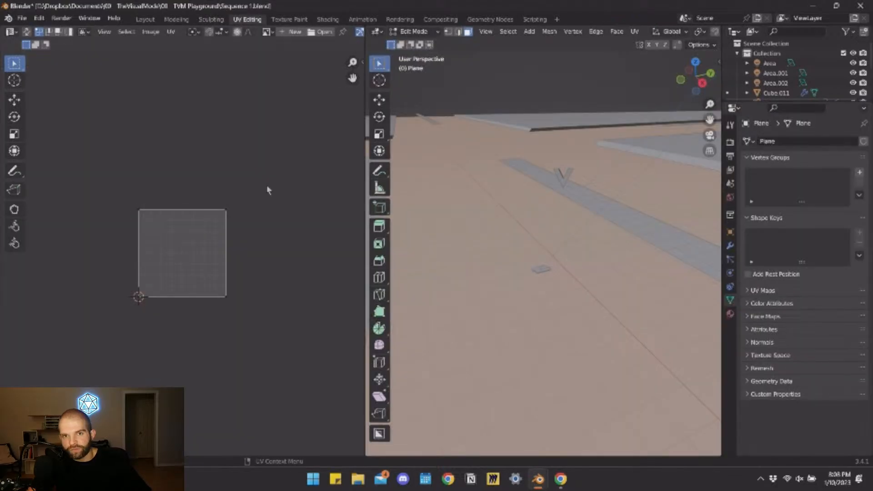
{"action": "scroll", "coordinate": [267, 184], "scroll_direction": "up", "scroll_amount": 4}
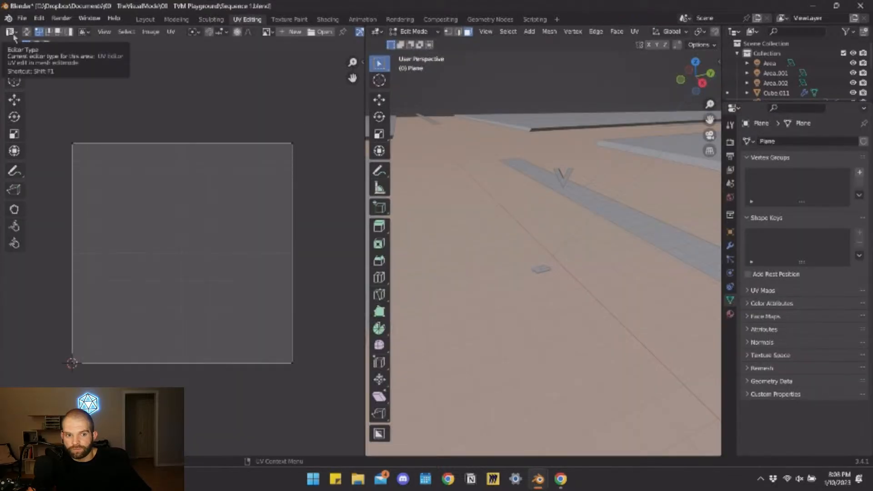
{"action": "left_click", "coordinate": [376, 32]}
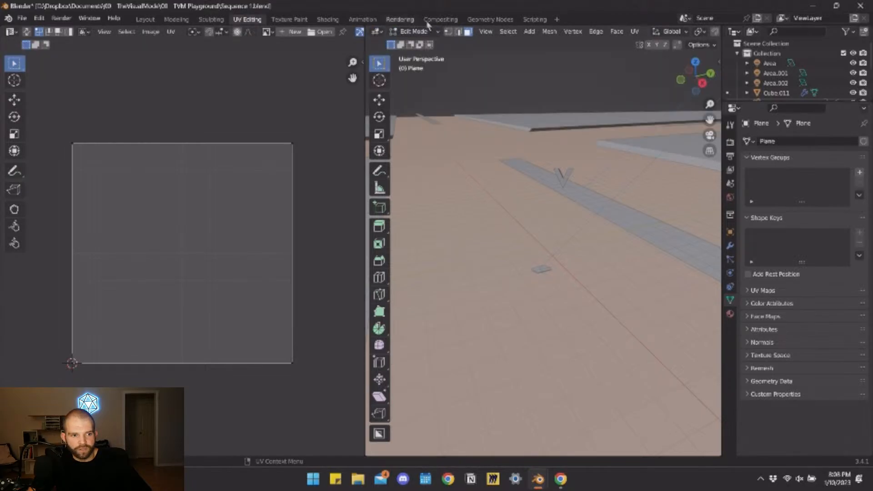
Switch to the Scripting workspace and enlarge the text editor over the Python console and info log areas.
{"action": "left_click", "coordinate": [535, 19]}
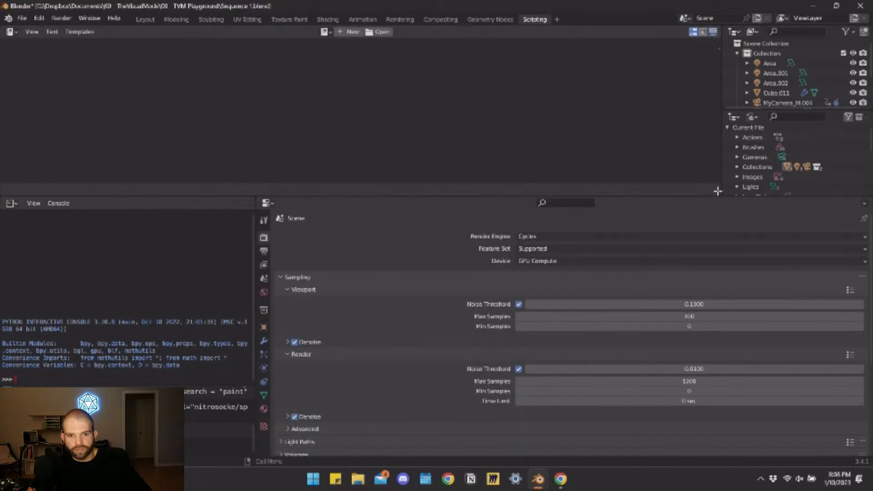
{"action": "left_click_drag", "start_coordinate": [253, 203], "coordinate": [608, 220]}
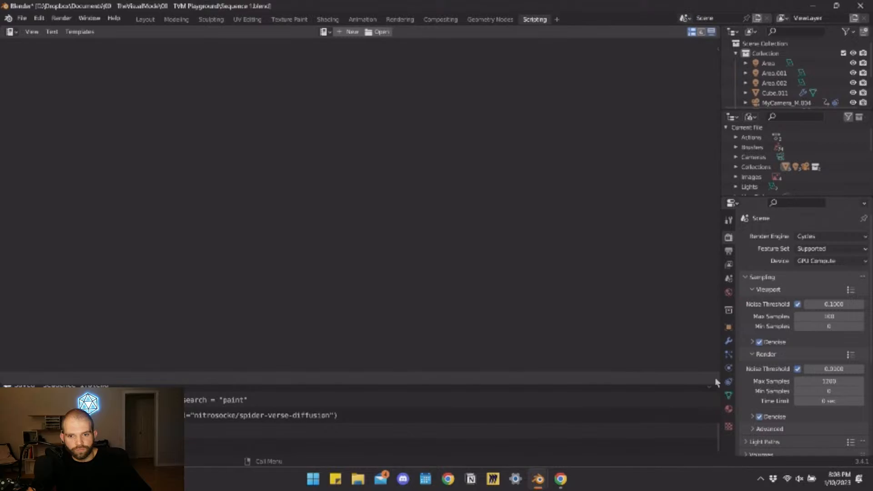
{"action": "left_click_drag", "start_coordinate": [716, 378], "coordinate": [703, 409]}
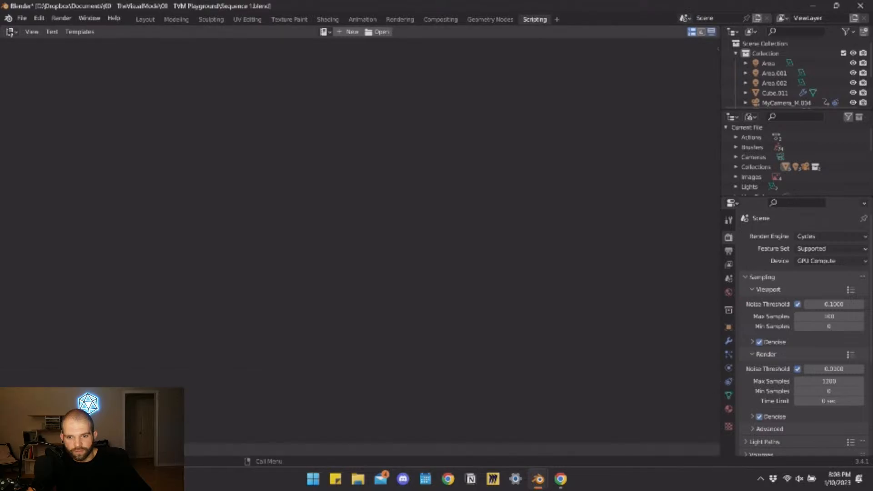
Change the enlarged text editor area to an Image Editor and show the Dream Texture settings in its sidebar.
{"action": "left_click", "coordinate": [11, 32]}
{"action": "left_click", "coordinate": [37, 70]}
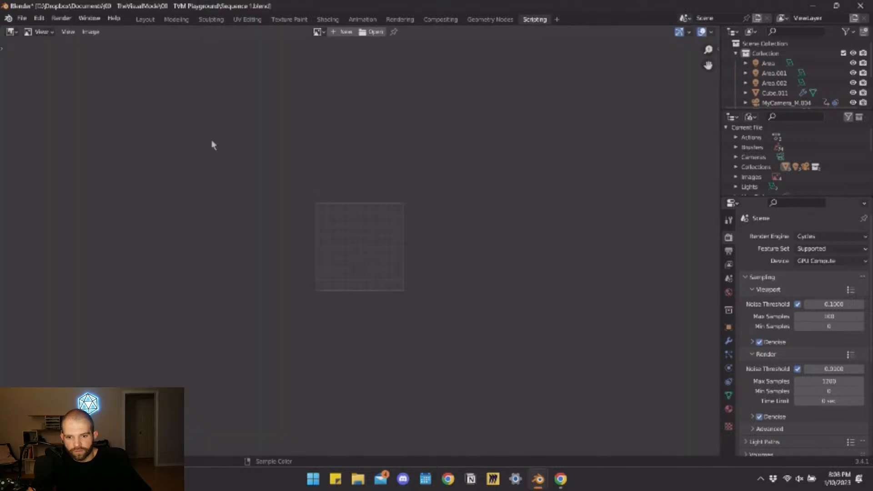
{"action": "scroll", "coordinate": [396, 237], "scroll_direction": "up", "scroll_amount": 6}
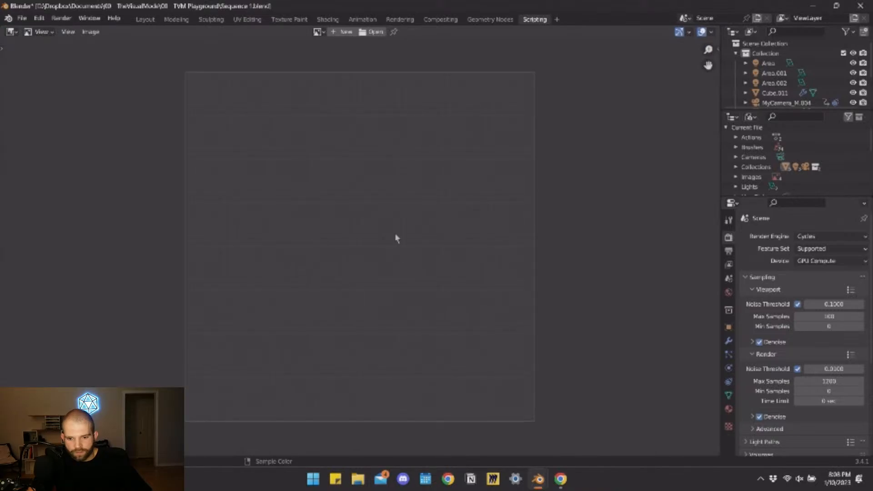
{"action": "key", "text": "n"}
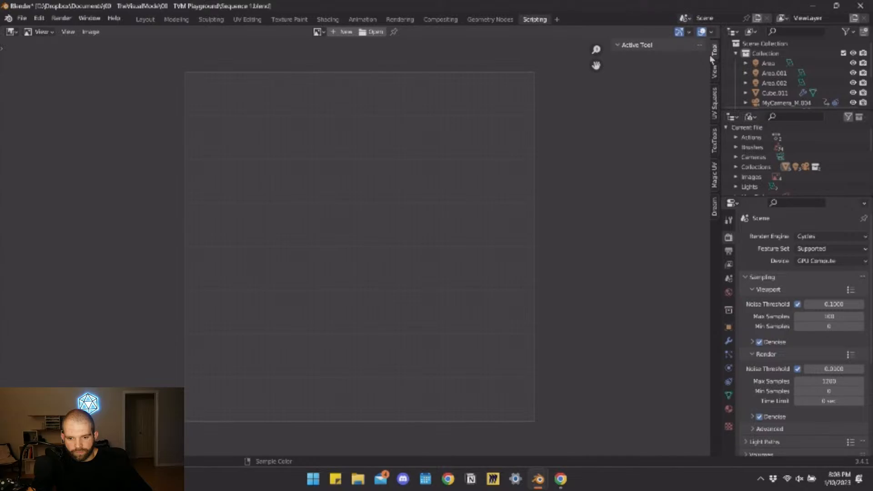
{"action": "left_click", "coordinate": [714, 207]}
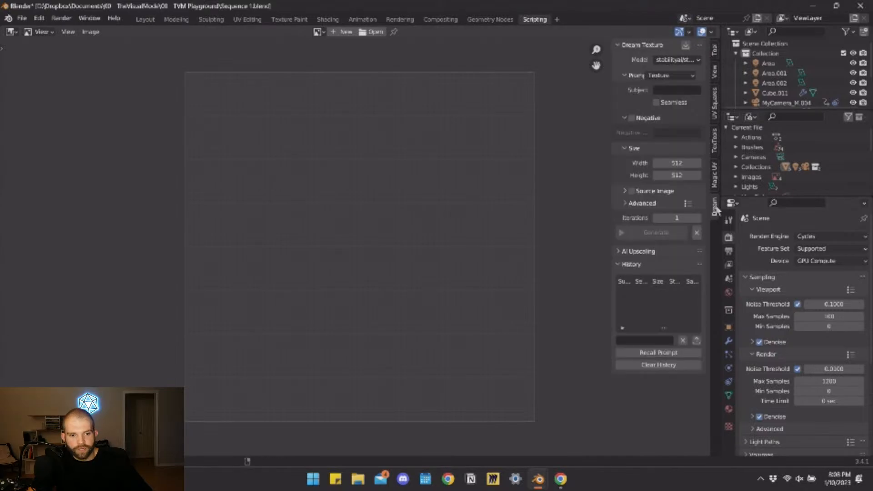
Choose the stabilityai/stable-diffusion-2-1 model and the Texture prompt preset for Dream Texture.
{"action": "left_click", "coordinate": [676, 59]}
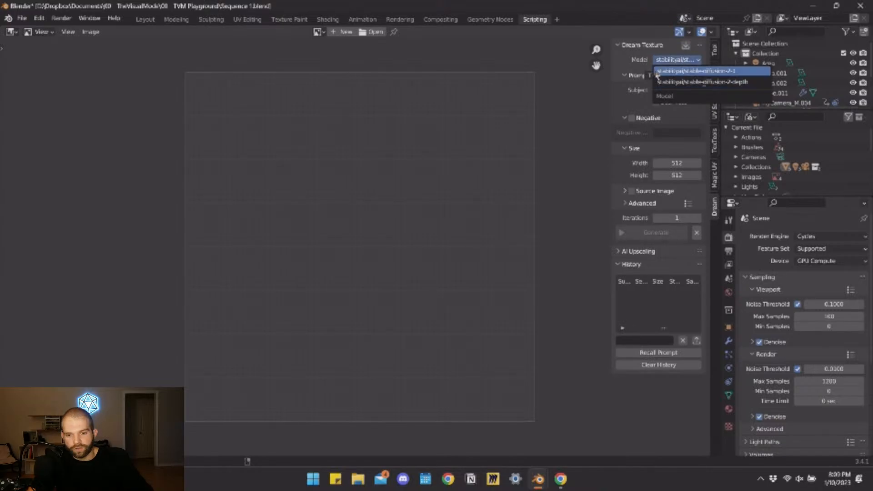
{"action": "left_click", "coordinate": [668, 73]}
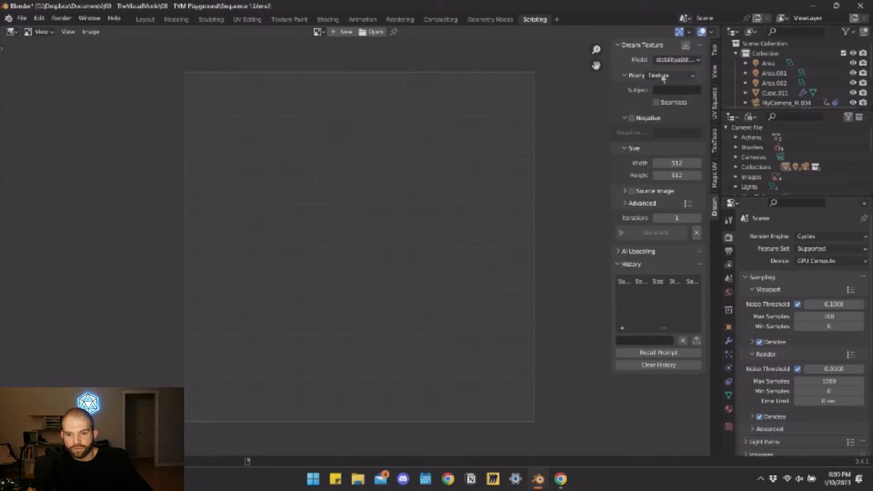
{"action": "left_click", "coordinate": [664, 77]}
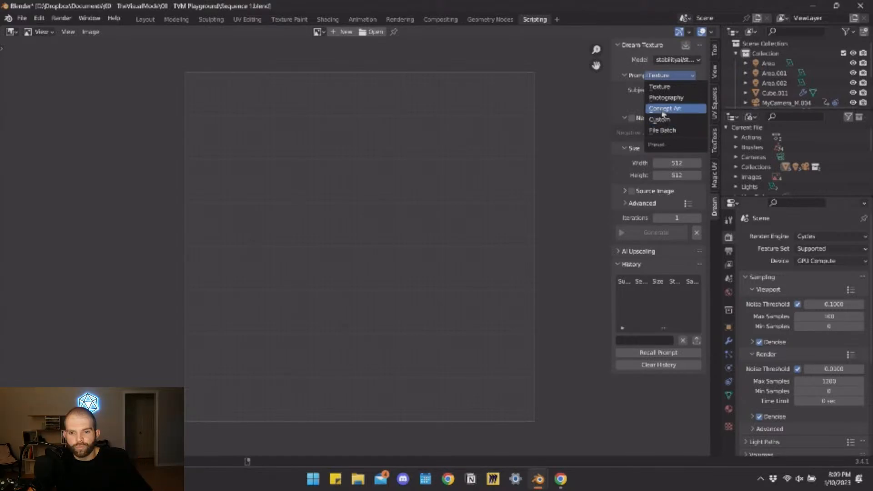
{"action": "left_click", "coordinate": [668, 87]}
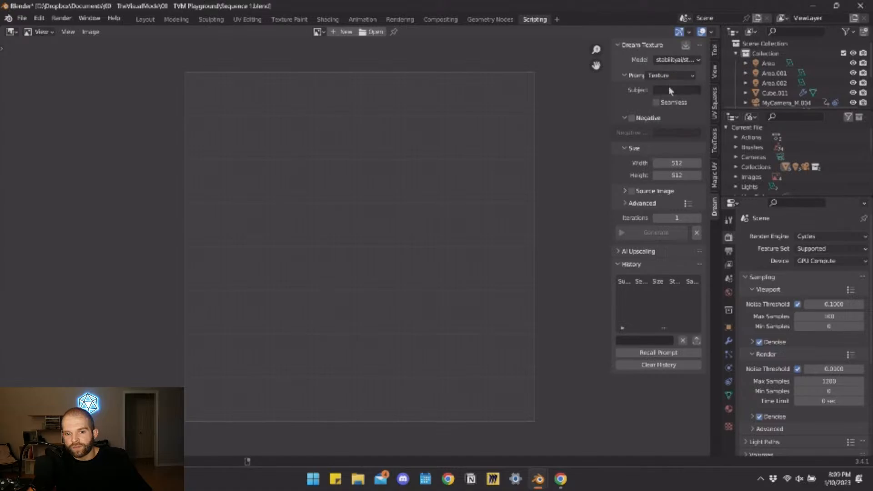
Set the prompt subject to "Seamless brick wall with neon graffiti".
{"action": "left_click", "coordinate": [672, 90]}
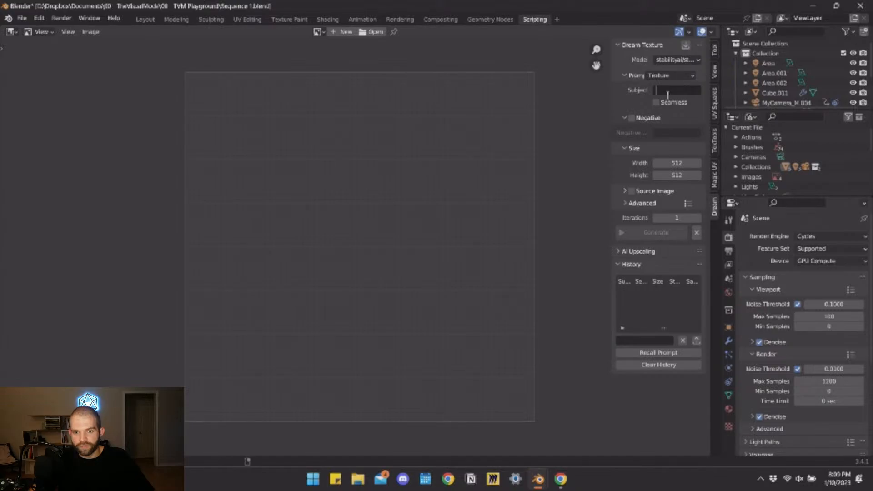
{"action": "type", "text": "Seamless bric"}
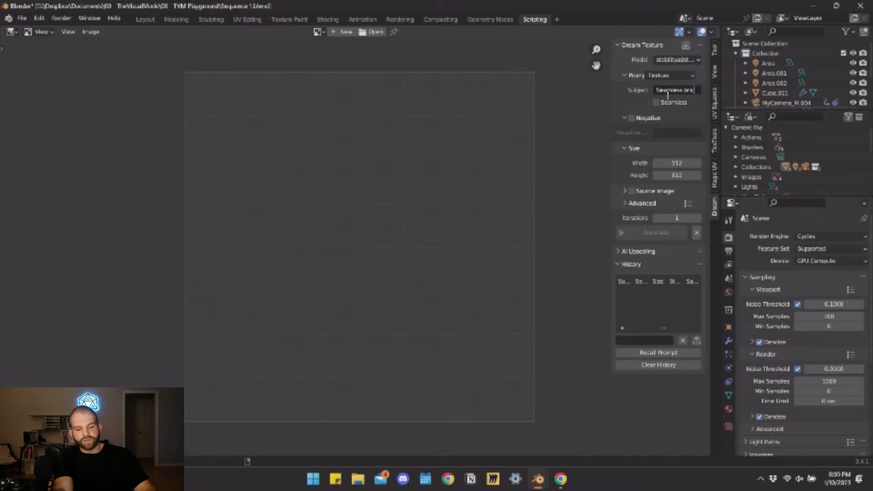
{"action": "type", "text": "k wall"}
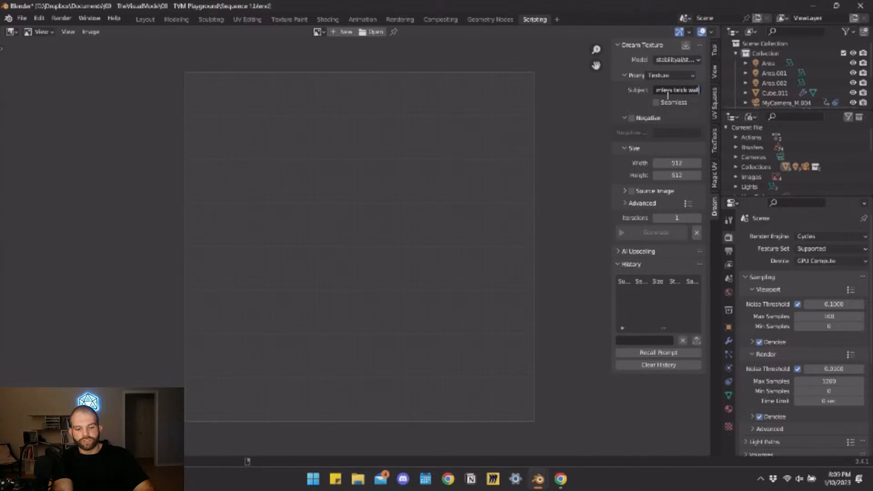
{"action": "type", "text": " with gra"}
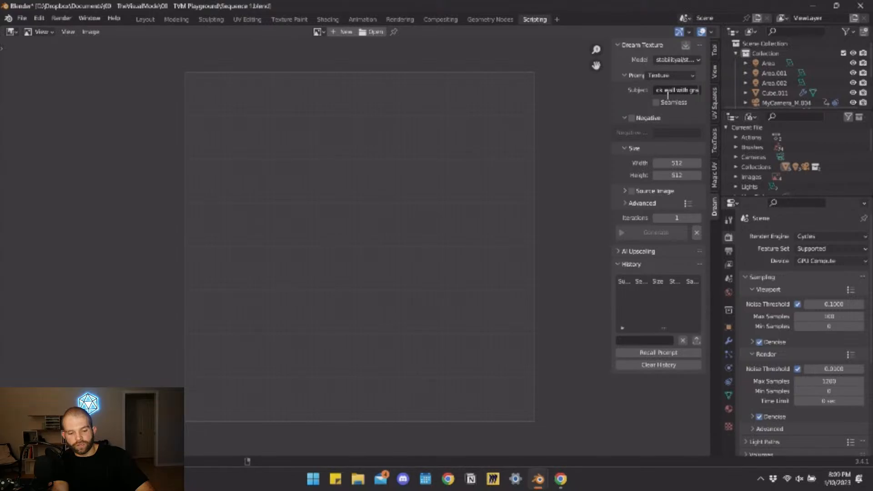
{"action": "type", "text": "ffiti"}
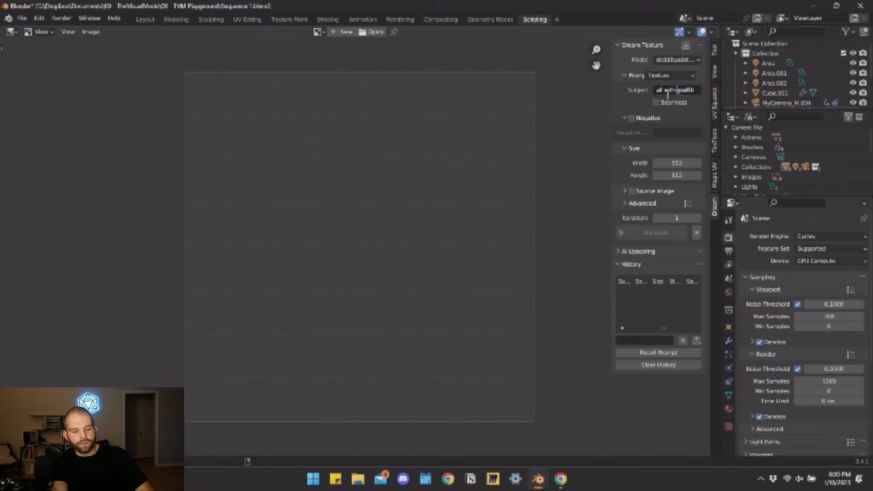
{"action": "type", "text": "neon"}
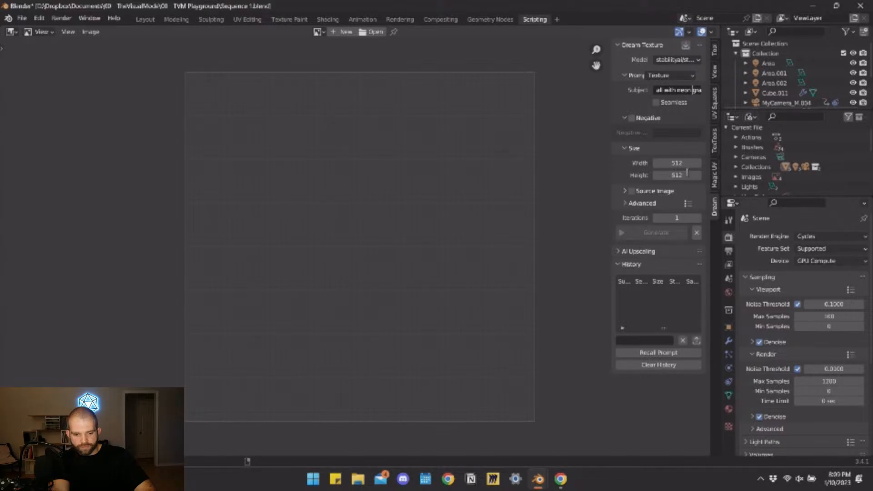
{"action": "key", "text": "Return"}
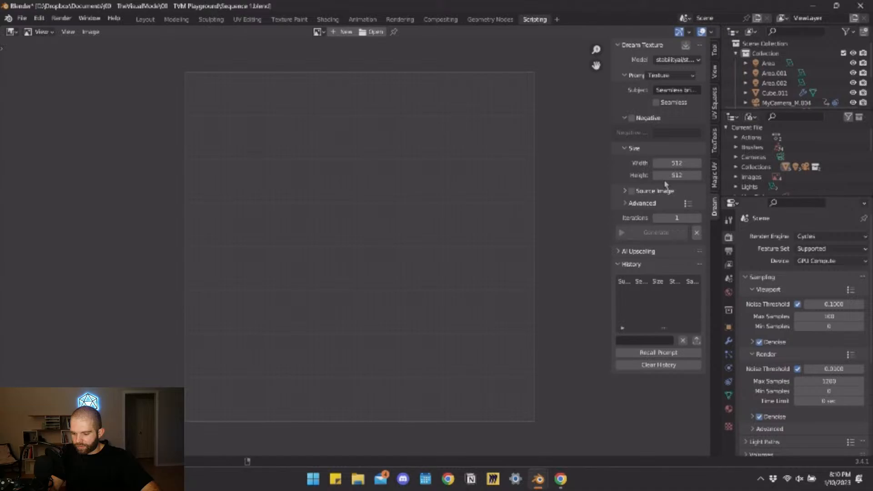
Examine the Source Image options, collapse them again and expand the AI Upscaling settings.
{"action": "left_click", "coordinate": [624, 191]}
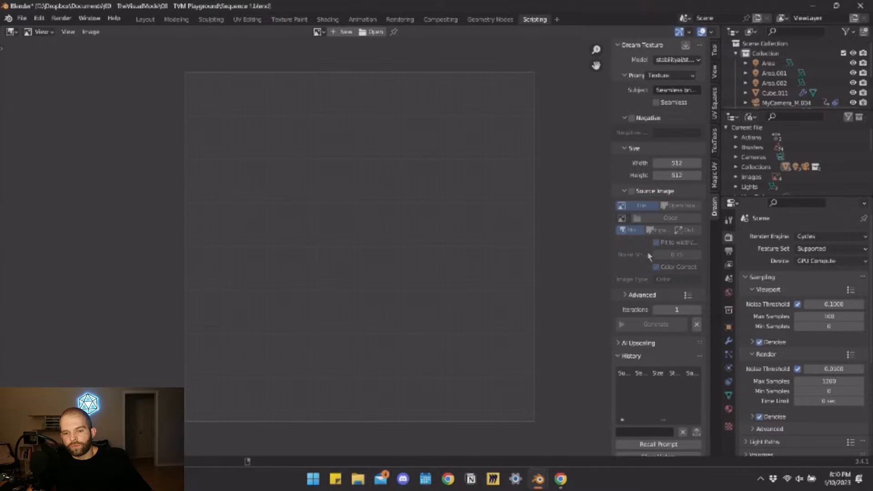
{"action": "left_click", "coordinate": [624, 192]}
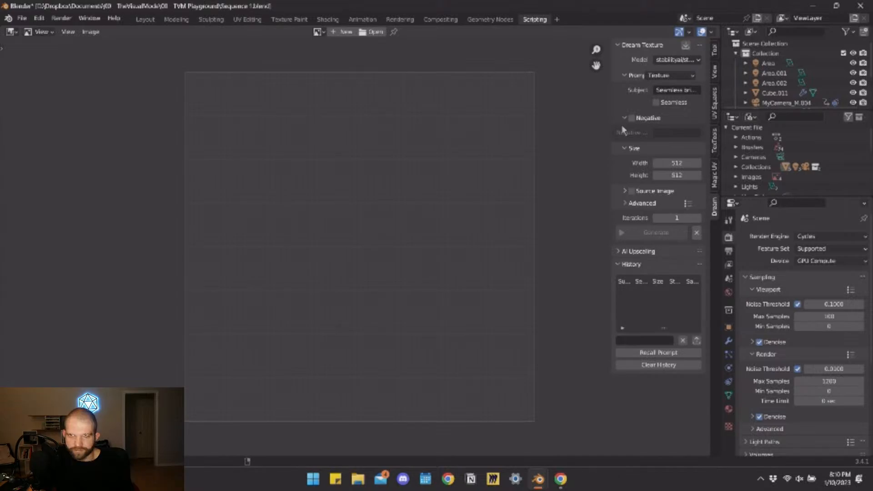
{"action": "left_click", "coordinate": [642, 249]}
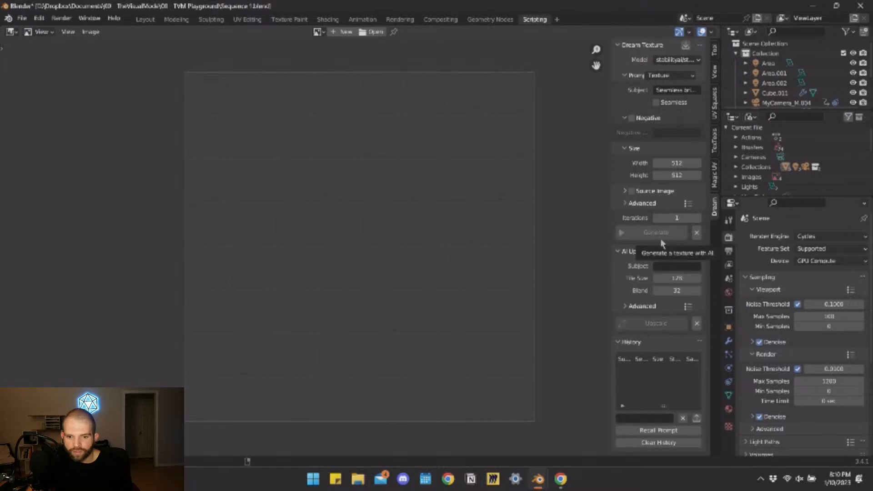
Check the model download in the Blender preferences, switch to Chrome and open huggingface.co in a new tab.
{"action": "left_click", "coordinate": [544, 486]}
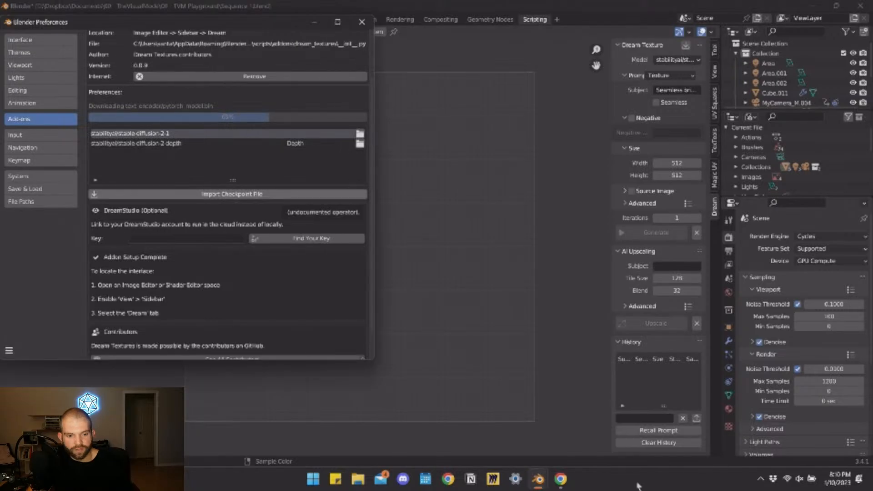
{"action": "mouse_move", "coordinate": [559, 482]}
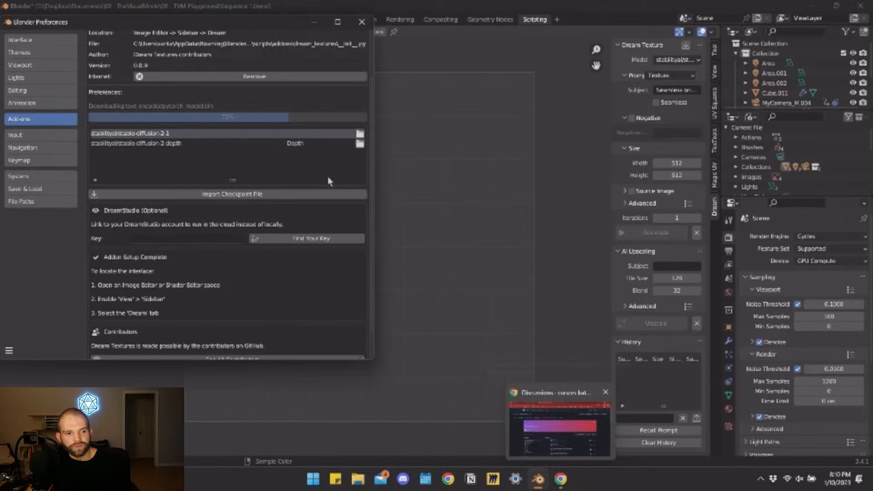
{"action": "left_click", "coordinate": [559, 477]}
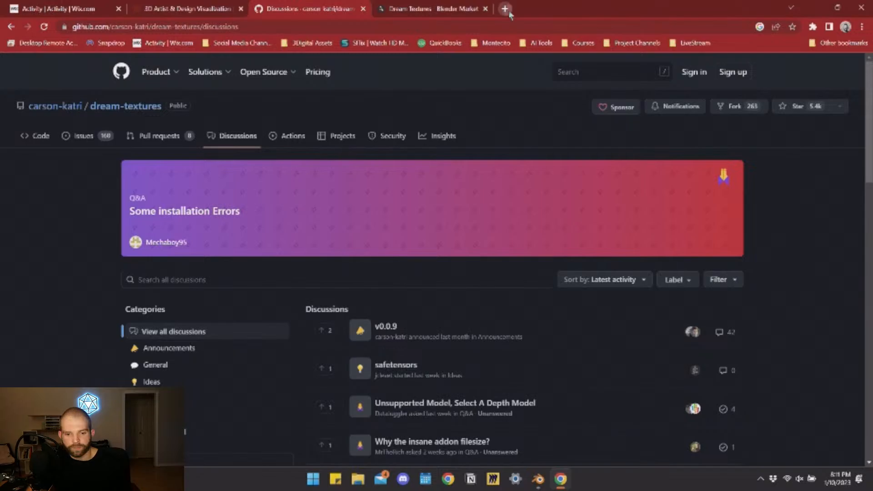
{"action": "left_click", "coordinate": [510, 14]}
{"action": "type", "text": "huggingface.co"}
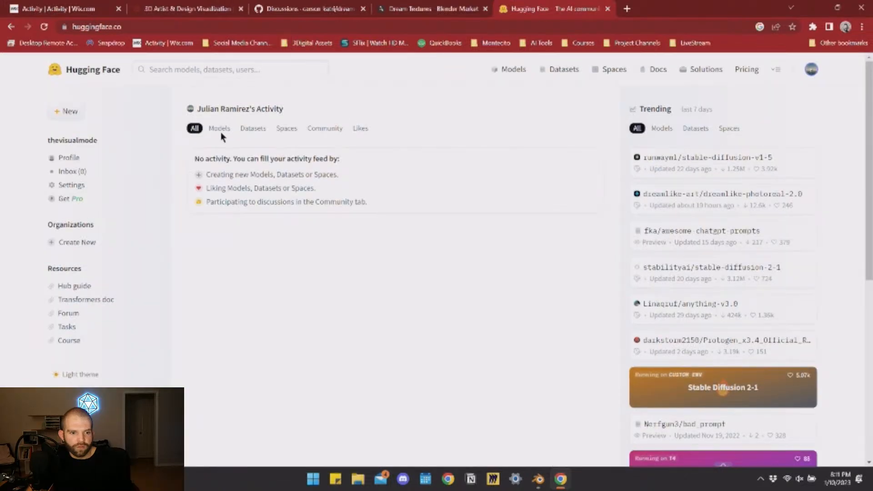
Search Hugging Face for "stable", open the runwayml/stable-diffusion-v1-5 model card and examine its downloadable checkpoint weights.
{"action": "left_click", "coordinate": [220, 129]}
{"action": "left_click", "coordinate": [160, 71]}
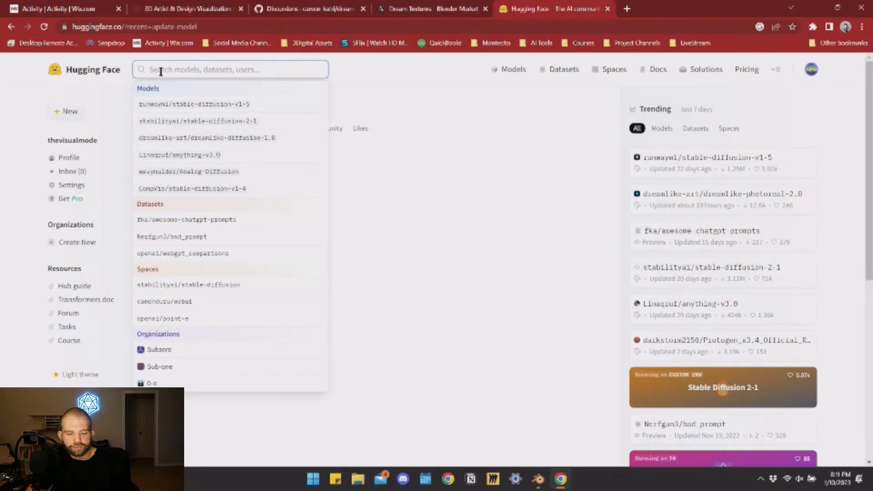
{"action": "type", "text": "stable"}
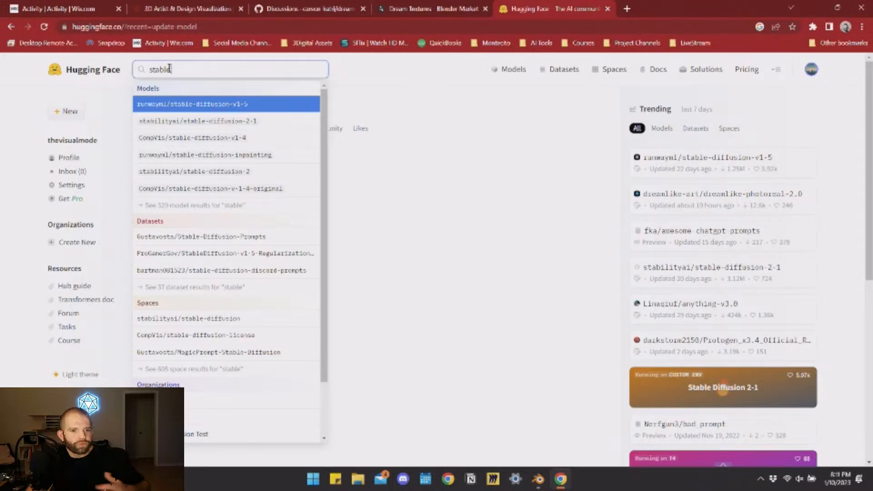
{"action": "key", "text": "Return"}
{"action": "scroll", "coordinate": [372, 177], "scroll_direction": "down", "scroll_amount": 2}
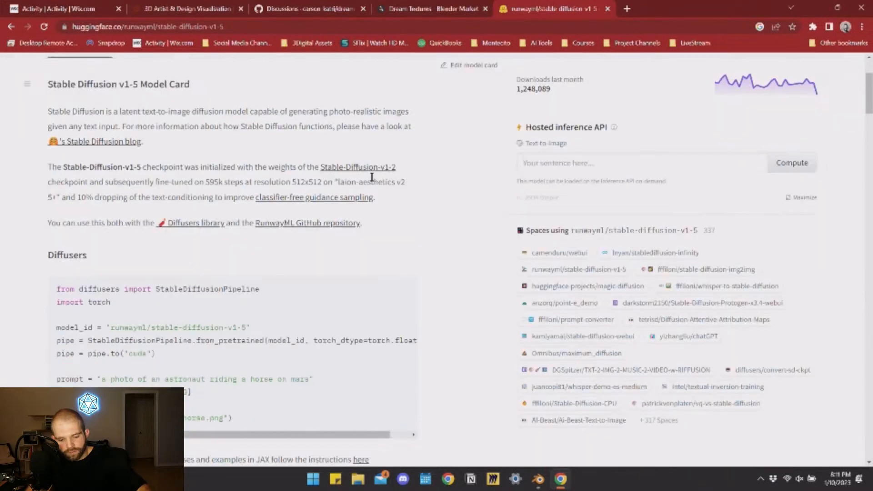
{"action": "scroll", "coordinate": [486, 209], "scroll_direction": "down", "scroll_amount": 2}
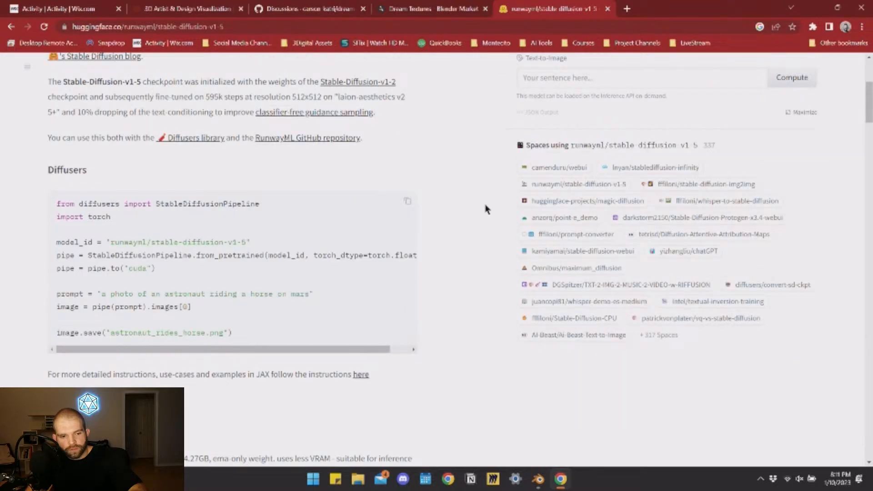
{"action": "scroll", "coordinate": [486, 209], "scroll_direction": "down", "scroll_amount": 2}
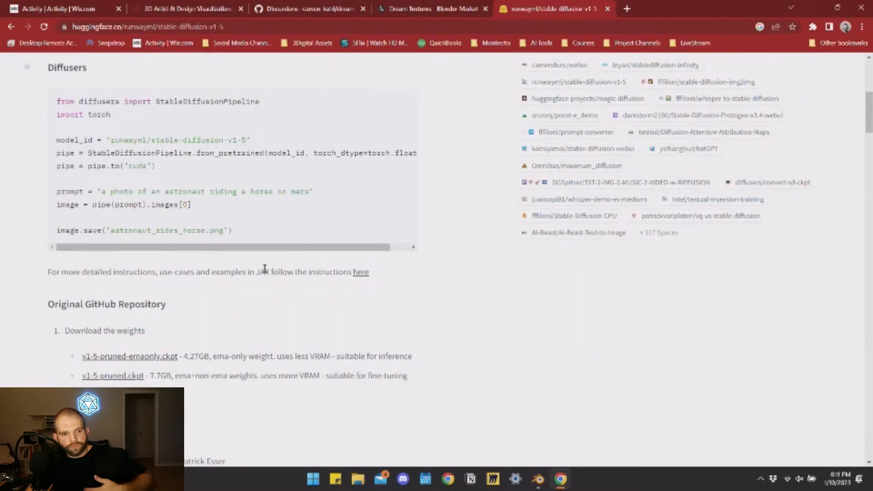
{"action": "scroll", "coordinate": [228, 265], "scroll_direction": "down", "scroll_amount": 3}
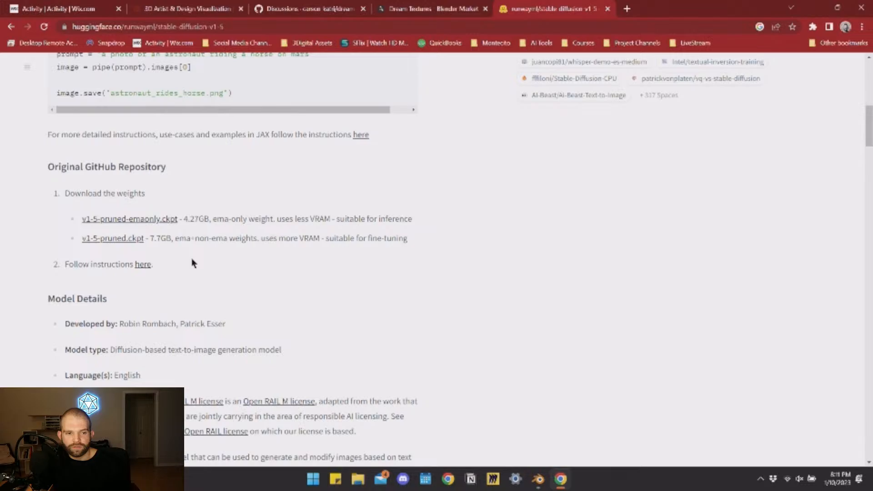
Finish viewing the stable-diffusion-v1-5 model card and open the nitrosocke/spider-verse-diffusion model card through the Hugging Face search.
{"action": "scroll", "coordinate": [469, 260], "scroll_direction": "down", "scroll_amount": 10}
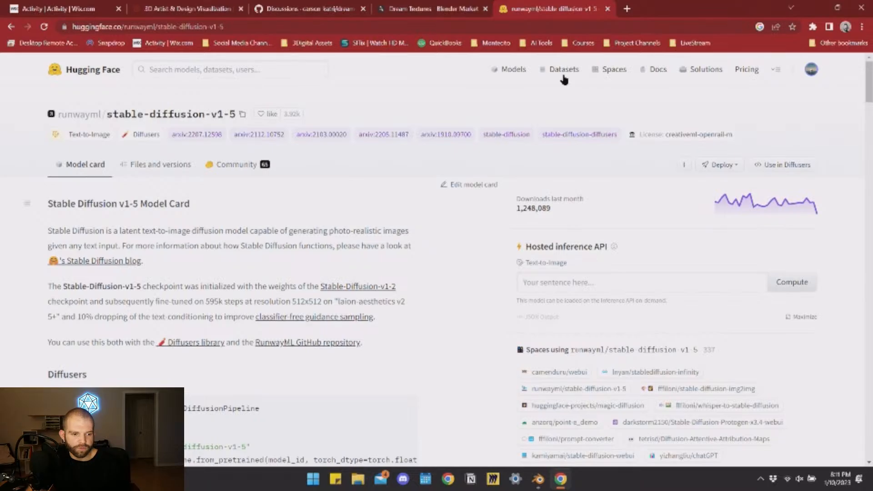
{"action": "left_click", "coordinate": [811, 69]}
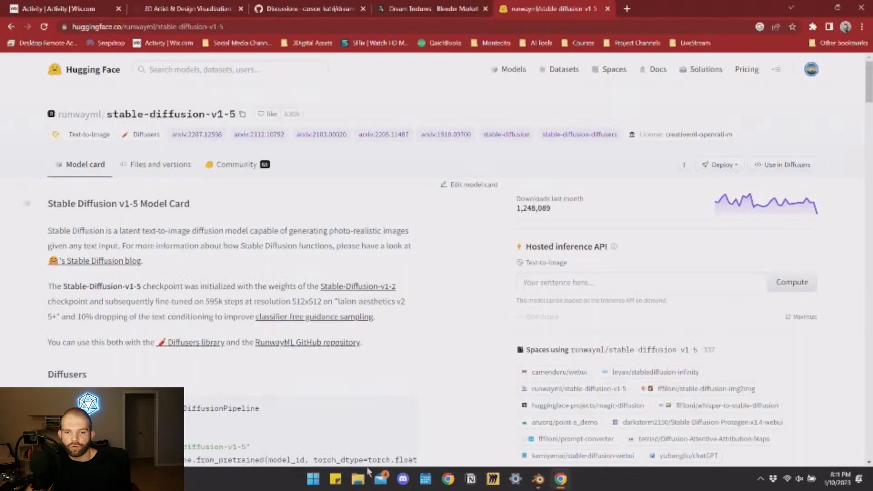
{"action": "mouse_move", "coordinate": [537, 481]}
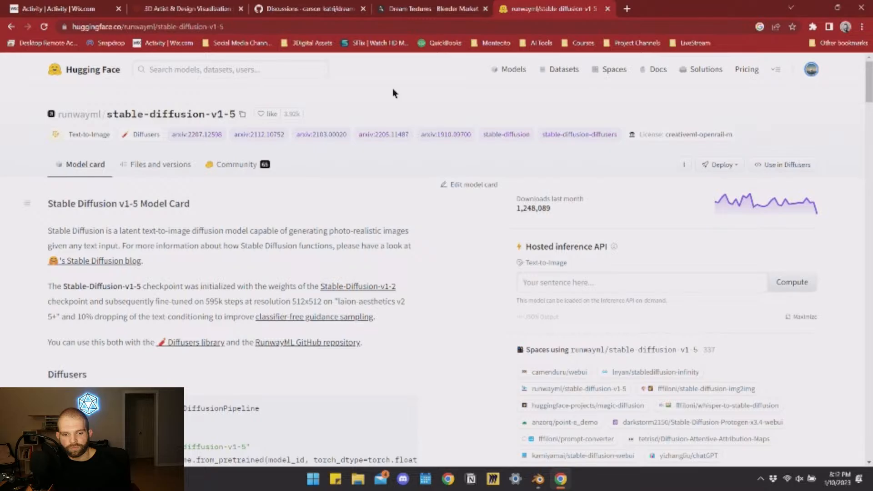
{"action": "left_click", "coordinate": [221, 73]}
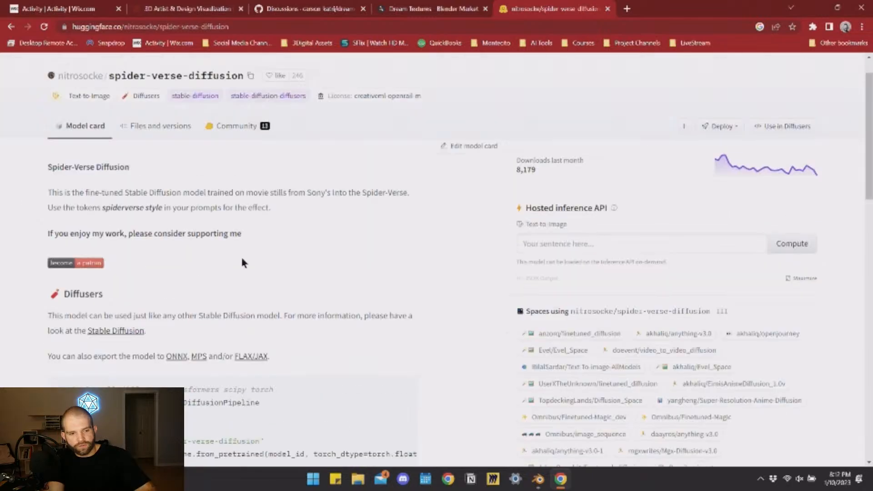
Examine the spider-verse-diffusion card's usage code, rendered portraits, sample training images and license terms.
{"action": "scroll", "coordinate": [307, 257], "scroll_direction": "down", "scroll_amount": 4}
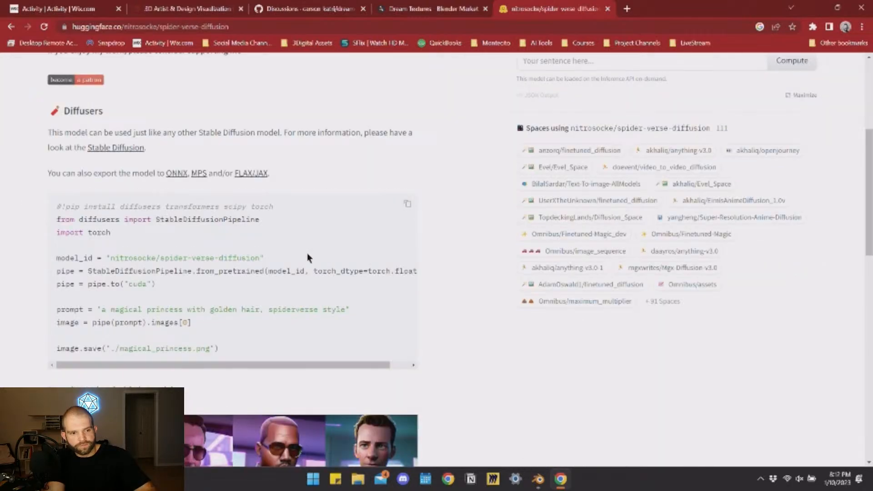
{"action": "scroll", "coordinate": [307, 257], "scroll_direction": "down", "scroll_amount": 5}
{"action": "scroll", "coordinate": [107, 220], "scroll_direction": "up", "scroll_amount": 1, "text": "ctrl"}
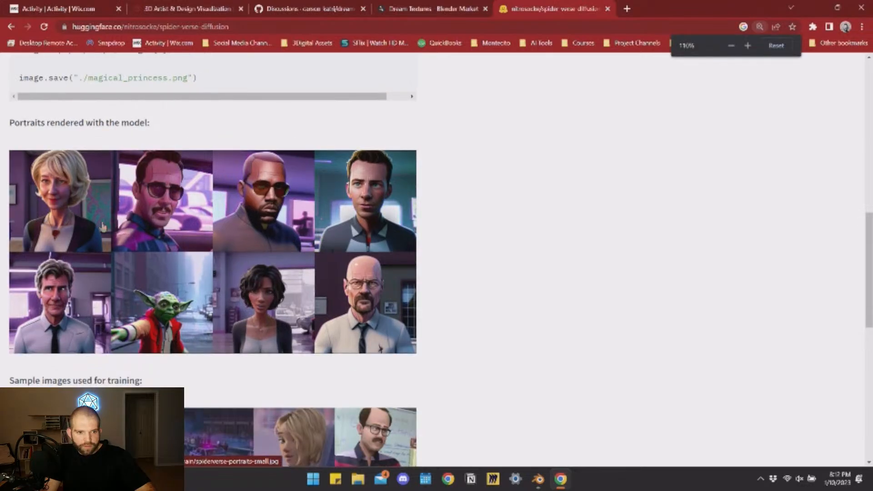
{"action": "scroll", "coordinate": [183, 235], "scroll_direction": "up", "scroll_amount": 3, "text": "ctrl"}
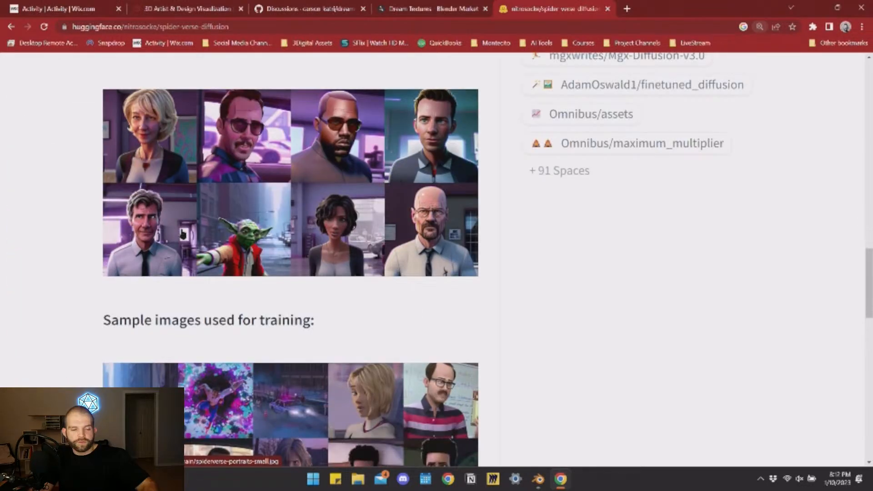
{"action": "scroll", "coordinate": [214, 187], "scroll_direction": "down", "scroll_amount": 4}
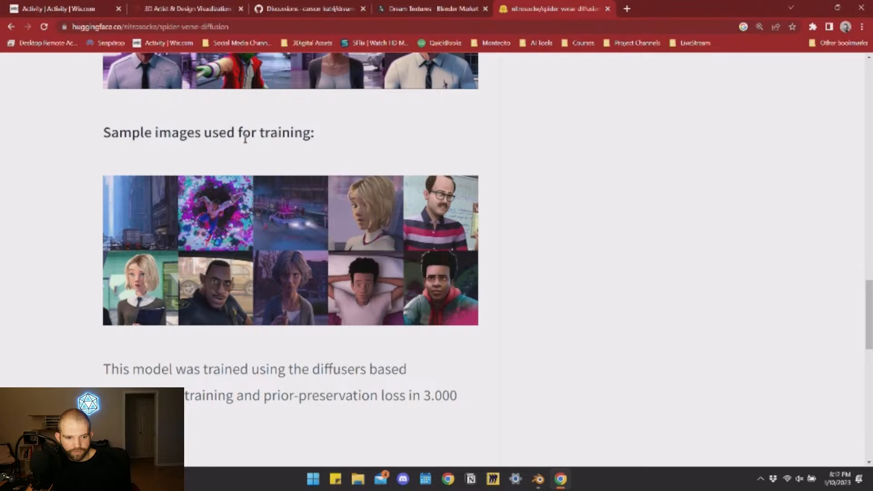
{"action": "scroll", "coordinate": [453, 223], "scroll_direction": "down", "scroll_amount": 2}
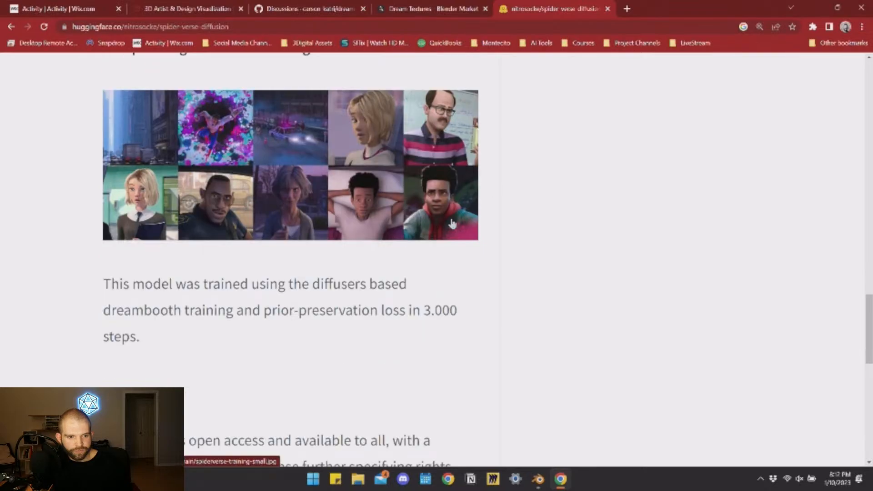
{"action": "scroll", "coordinate": [427, 239], "scroll_direction": "up", "scroll_amount": 2}
{"action": "scroll", "coordinate": [427, 238], "scroll_direction": "down", "scroll_amount": 3}
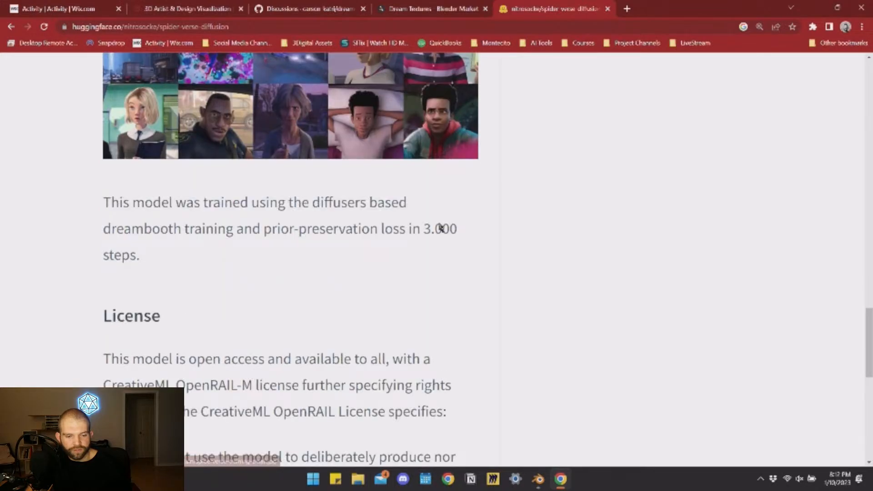
{"action": "scroll", "coordinate": [440, 227], "scroll_direction": "down", "scroll_amount": 2, "text": "ctrl"}
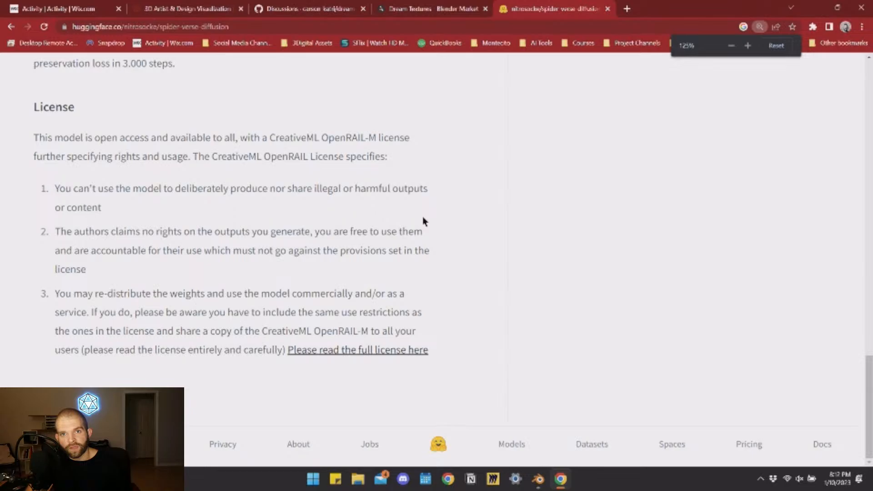
{"action": "scroll", "coordinate": [252, 291], "scroll_direction": "up", "scroll_amount": 6}
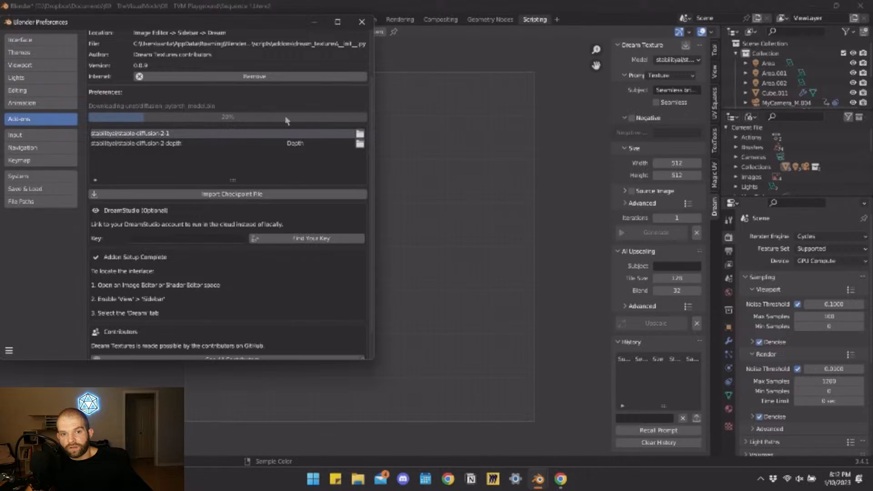
Check the model download in the Blender preferences, start a new Blender session and delete all default scene objects.
{"action": "mouse_move", "coordinate": [375, 236]}
{"action": "left_mouse_down"}
{"action": "mouse_move", "coordinate": [414, 249]}
{"action": "mouse_move", "coordinate": [380, 248]}
{"action": "left_mouse_up"}
{"action": "key", "text": "super"}
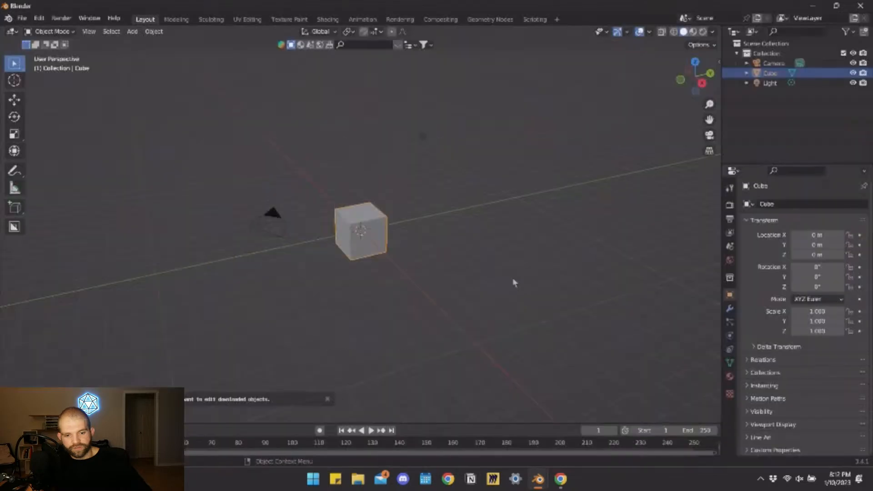
{"action": "key", "text": "a"}
{"action": "key", "text": "Delete"}
Change the 3D viewport to an Image Editor and show the Dream Texture settings in its sidebar.
{"action": "left_click", "coordinate": [12, 31]}
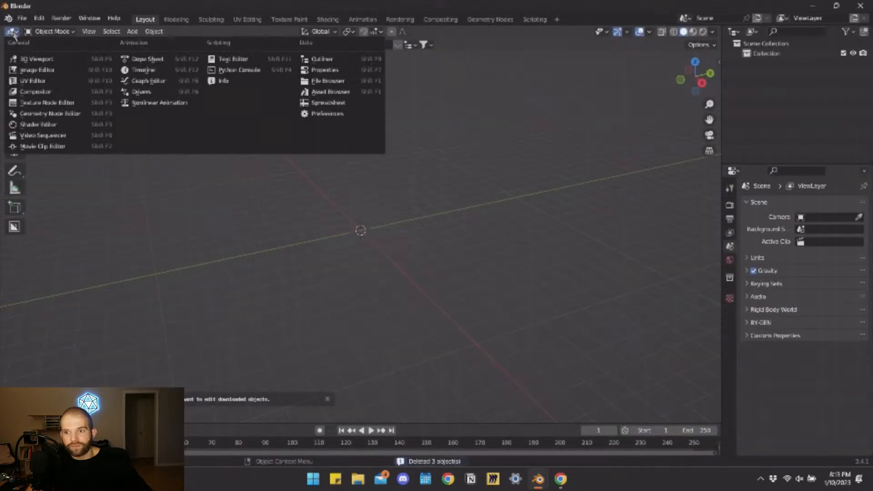
{"action": "left_click", "coordinate": [30, 68]}
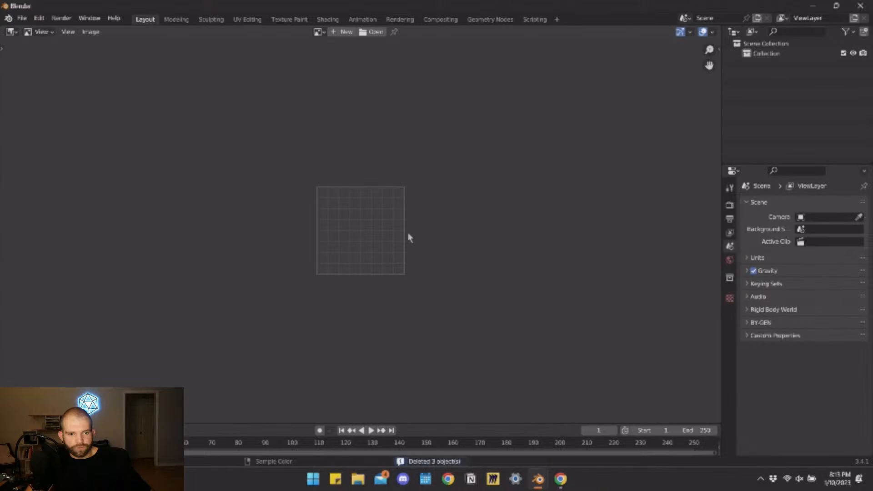
{"action": "key", "text": "n"}
{"action": "key", "text": "Home"}
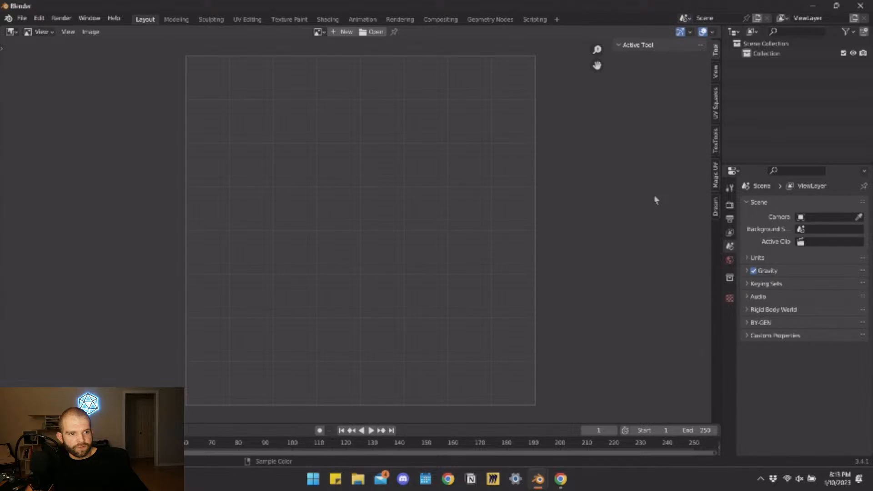
{"action": "left_click", "coordinate": [715, 207]}
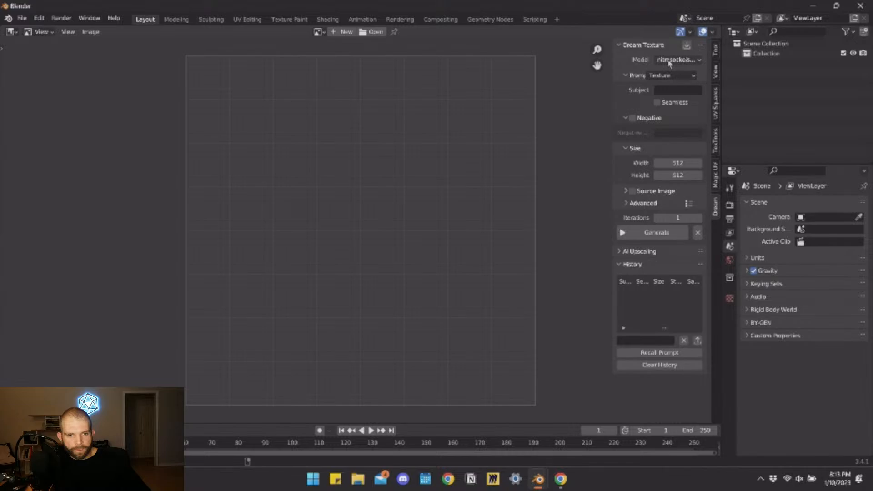
Using the stabilityai/stable-diffusion-2-1 model, set the prompt subject to "seamless brick wall with neon graffiti" and generate the texture.
{"action": "left_click", "coordinate": [673, 91]}
{"action": "type", "text": "sea"}
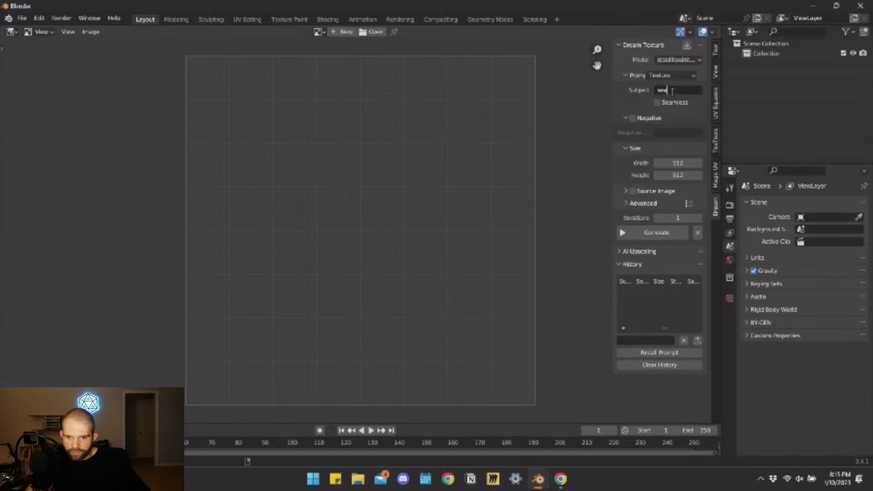
{"action": "type", "text": "mless bric"}
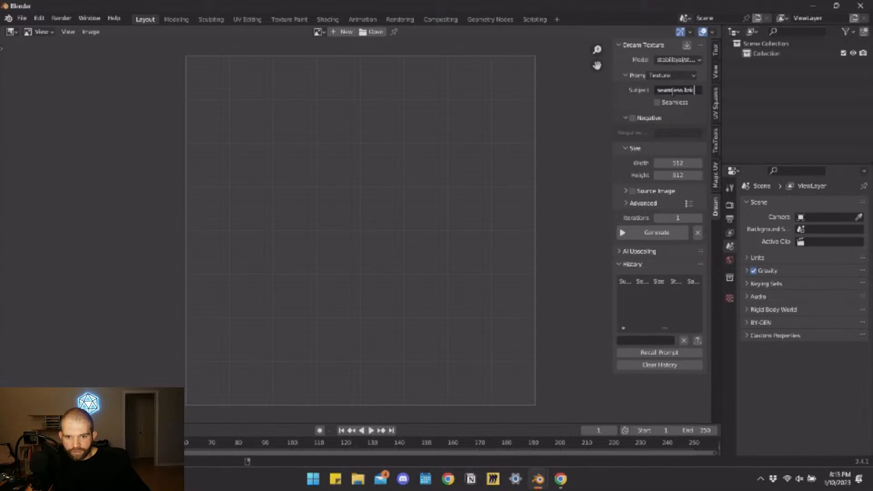
{"action": "type", "text": "k wall"}
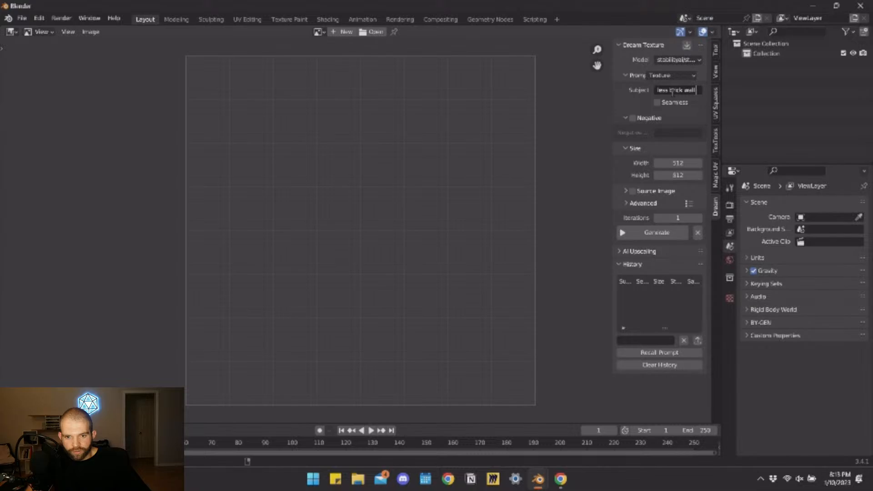
{"action": "type", "text": " with neon graf"}
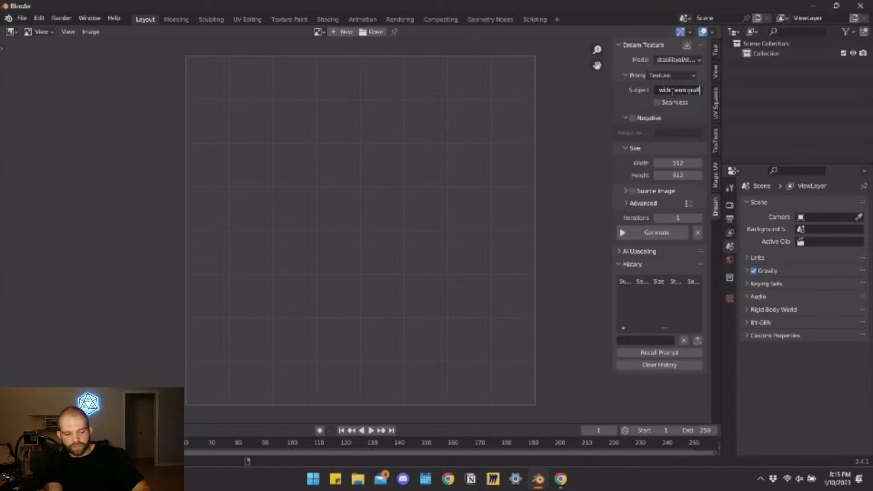
{"action": "type", "text": "fiti"}
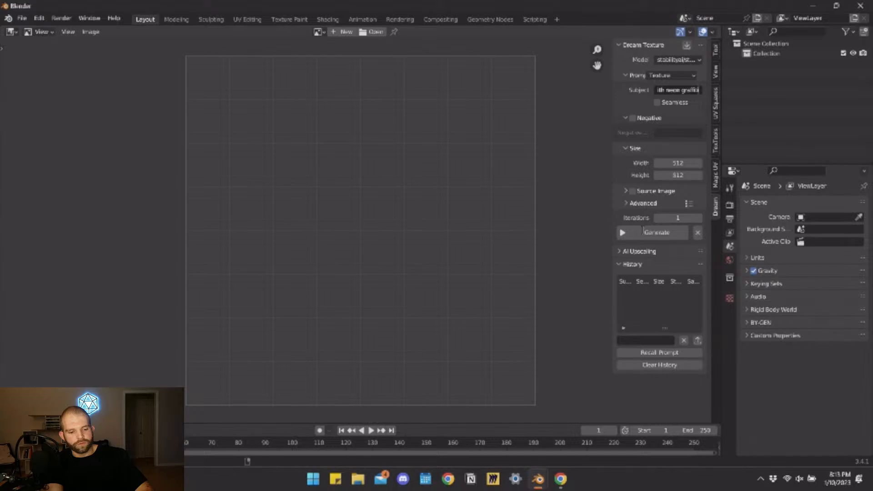
{"action": "left_click", "coordinate": [654, 232]}
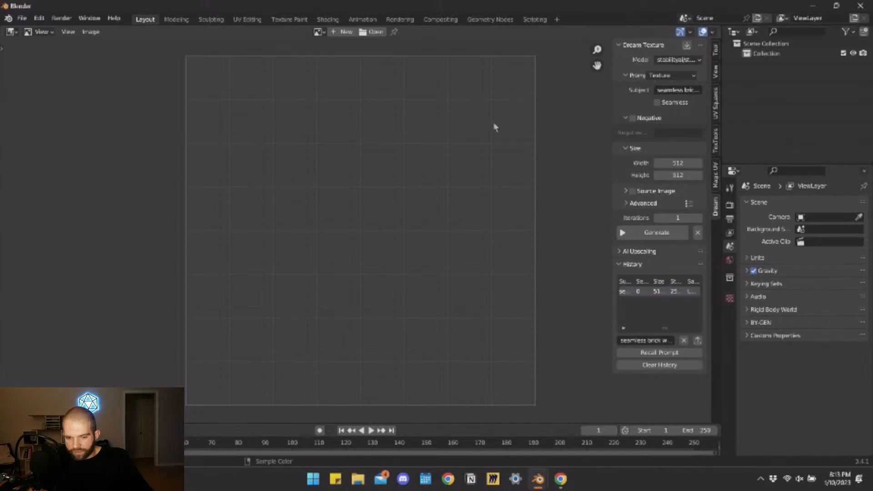
Display the Render Result in the Image Editor, and generate the texture again with 4 iterations.
{"action": "left_click", "coordinate": [318, 32]}
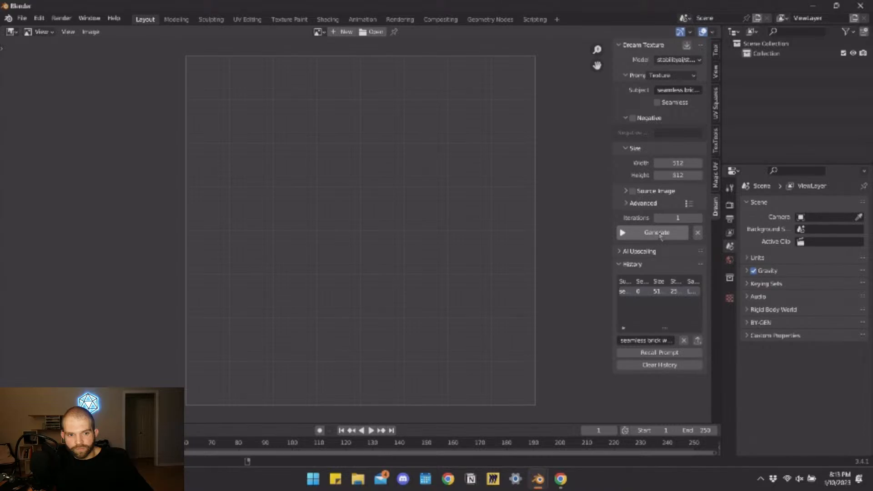
{"action": "left_click", "coordinate": [684, 218]}
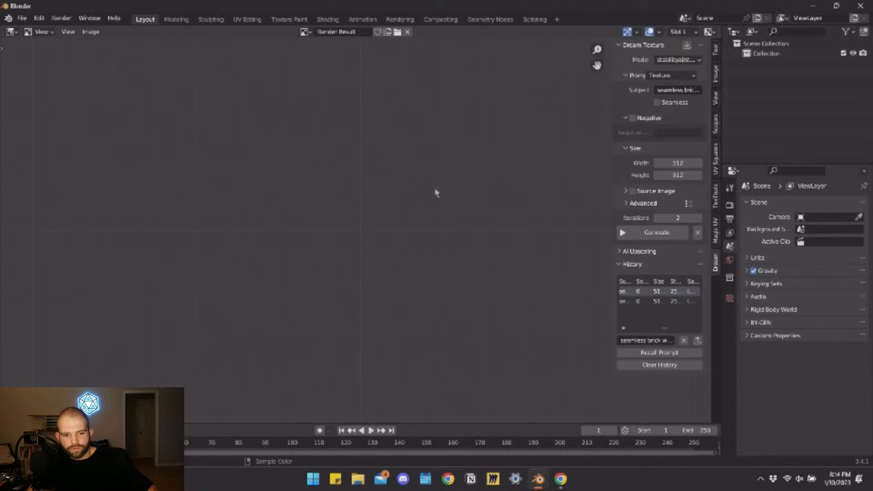
{"action": "left_click", "coordinate": [653, 231]}
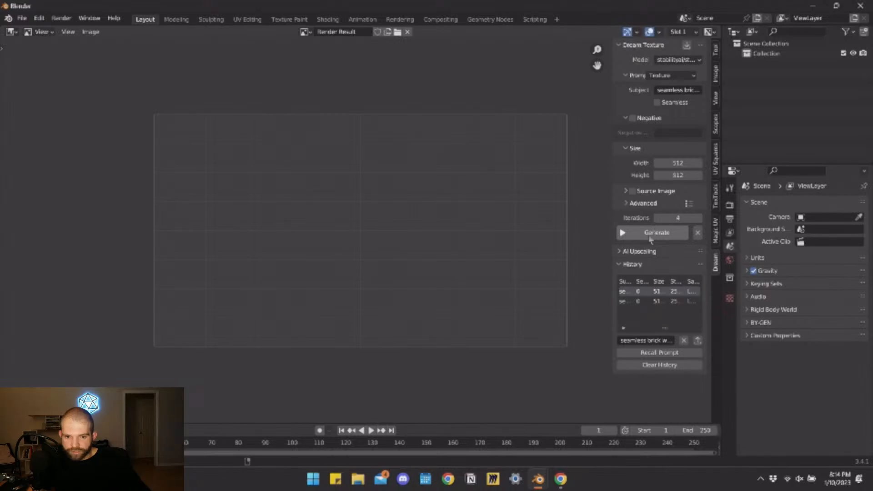
{"action": "left_click", "coordinate": [654, 235]}
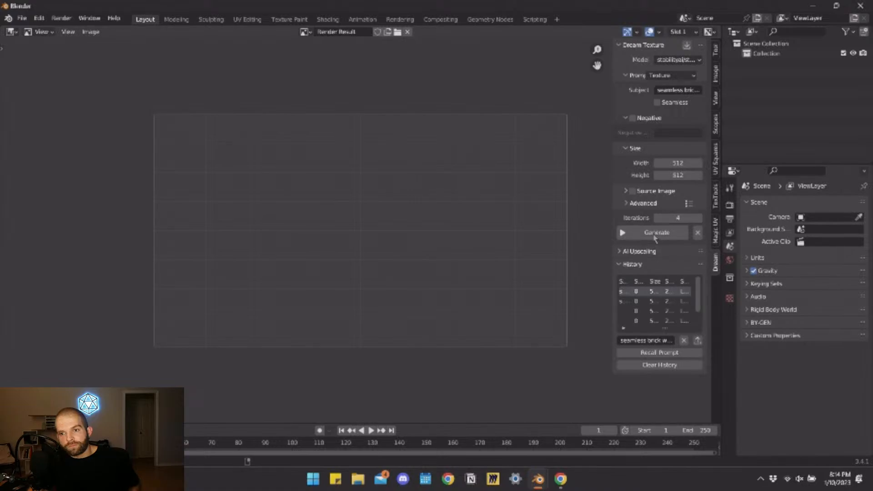
Widen the sidebar to examine the generation history, and check the model download progress in the Blender Preferences window.
{"action": "left_click_drag", "start_coordinate": [612, 304], "coordinate": [533, 321]}
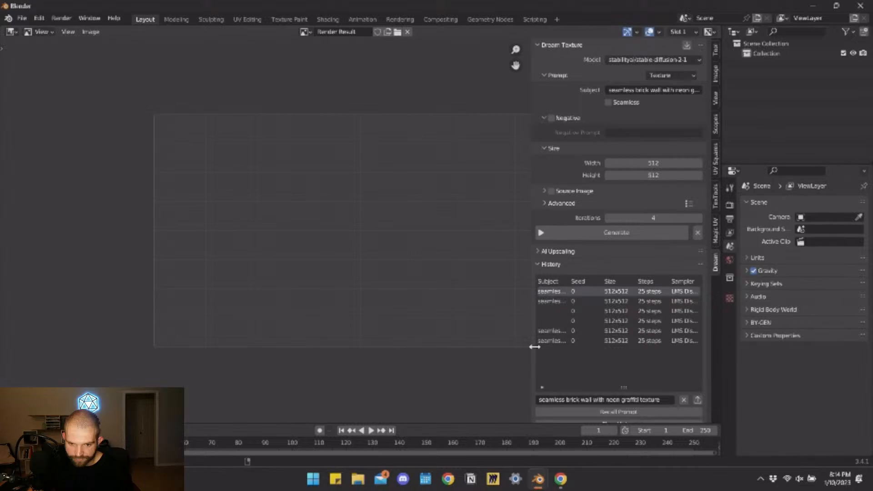
{"action": "left_click_drag", "start_coordinate": [535, 347], "coordinate": [555, 347]}
{"action": "mouse_move", "coordinate": [537, 484]}
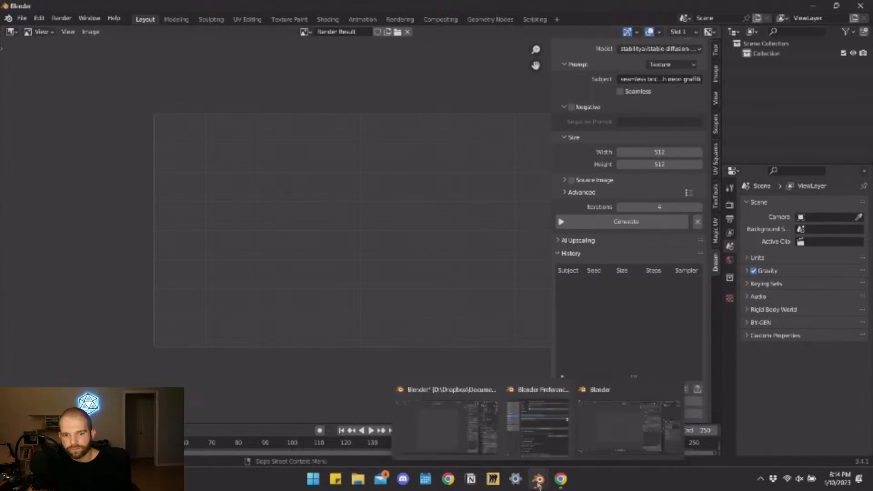
{"action": "left_click", "coordinate": [538, 426]}
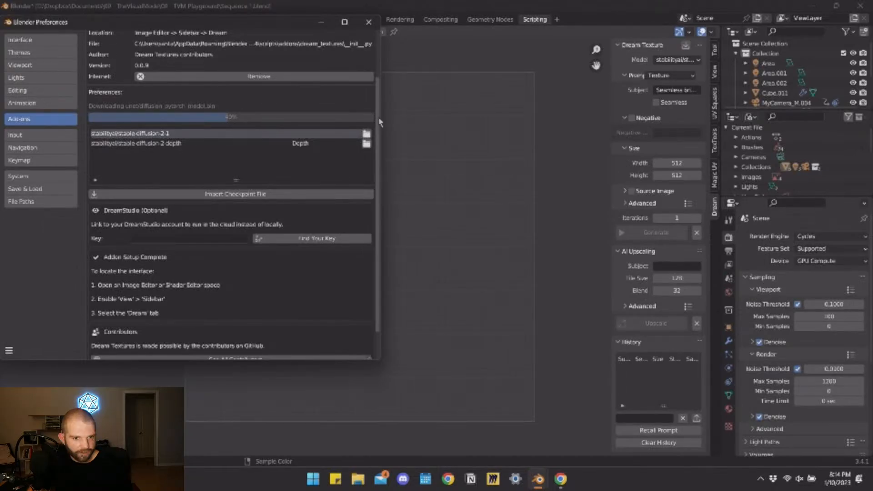
{"action": "left_click_drag", "start_coordinate": [380, 122], "coordinate": [375, 123]}
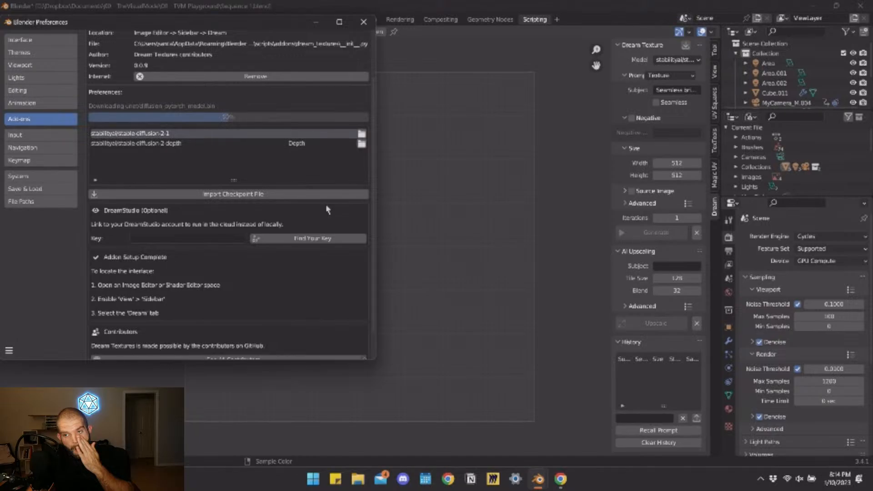
Switch to the "Second Round of AI tests" Blender file, deselect the mesh and show the Dream Texture Project settings beside the 3D viewport.
{"action": "mouse_move", "coordinate": [538, 479]}
{"action": "mouse_move", "coordinate": [610, 429]}
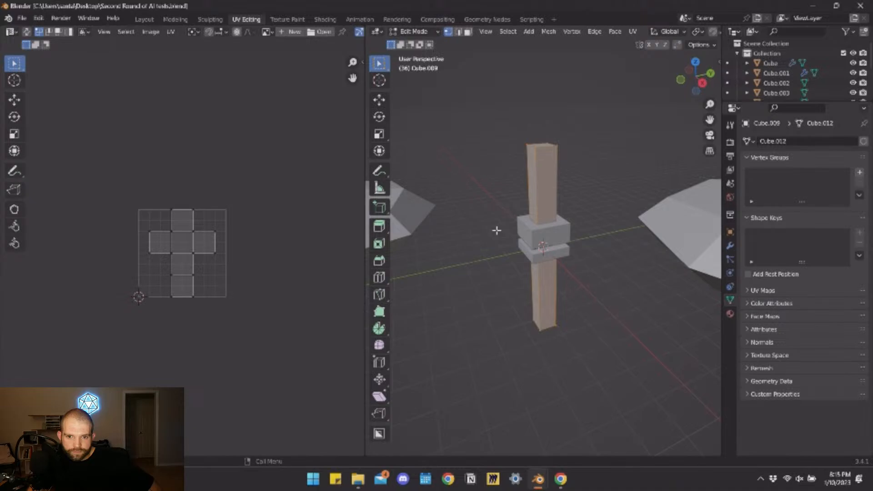
{"action": "scroll", "coordinate": [496, 230], "scroll_direction": "down", "scroll_amount": 2}
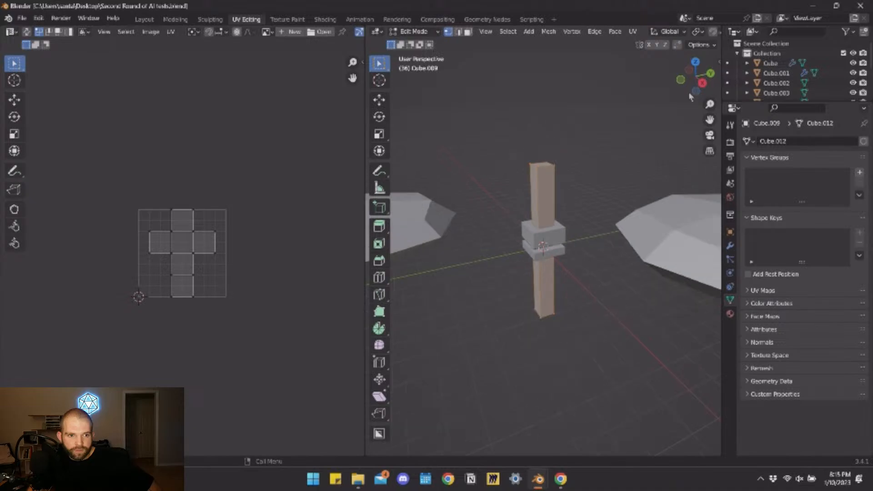
{"action": "left_click", "coordinate": [555, 123]}
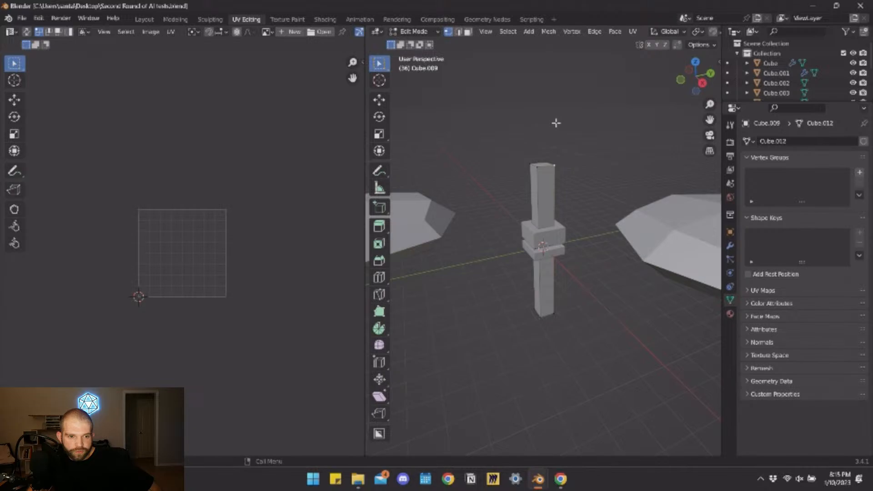
{"action": "key", "text": "n"}
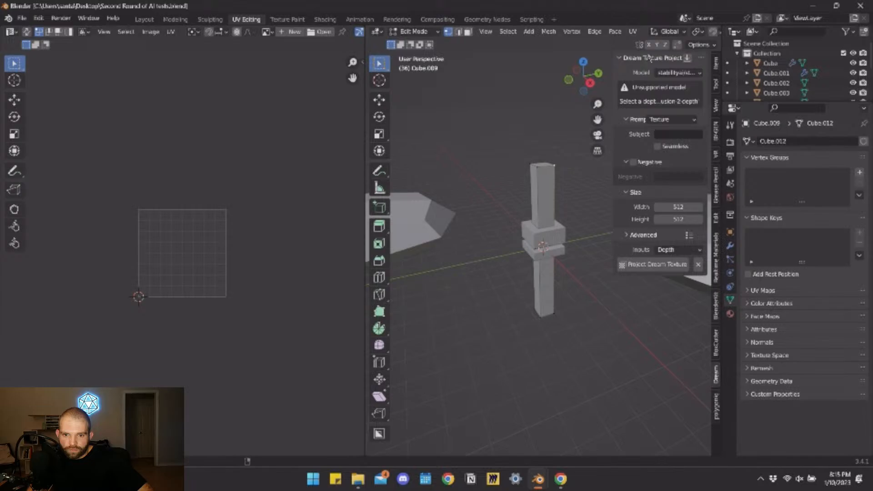
Quit the "Second Round of AI tests" Blender session and search Hugging Face for "dept" in the browser.
{"action": "key", "text": "ctrl+q"}
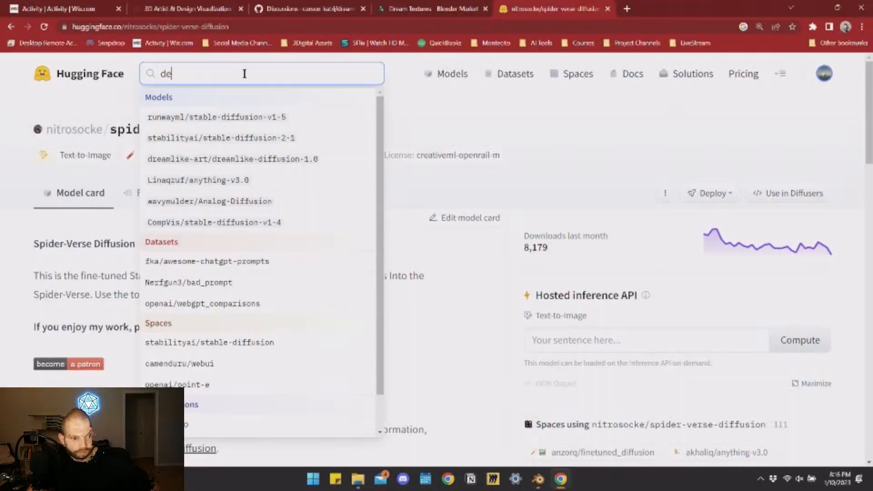
{"action": "type", "text": "pt"}
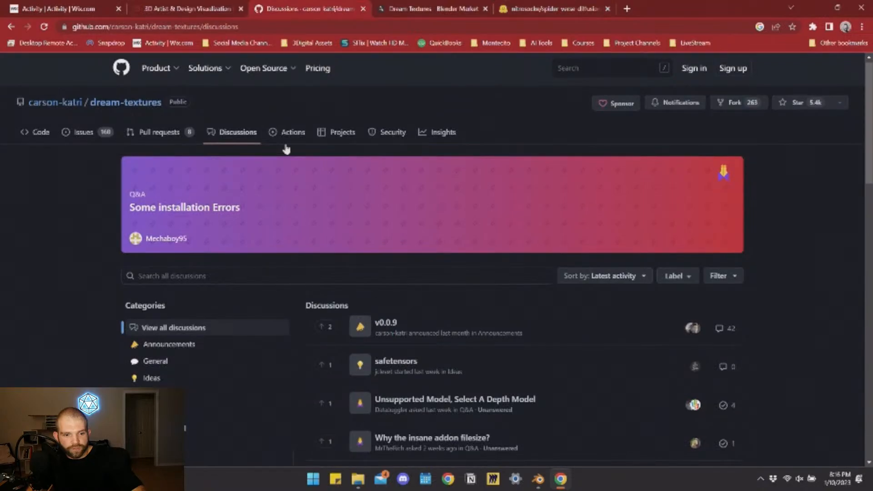
Open the dream-textures repository's main page on GitHub and read its README features and the Texture Projection guide.
{"action": "scroll", "coordinate": [217, 172], "scroll_direction": "up", "scroll_amount": 1}
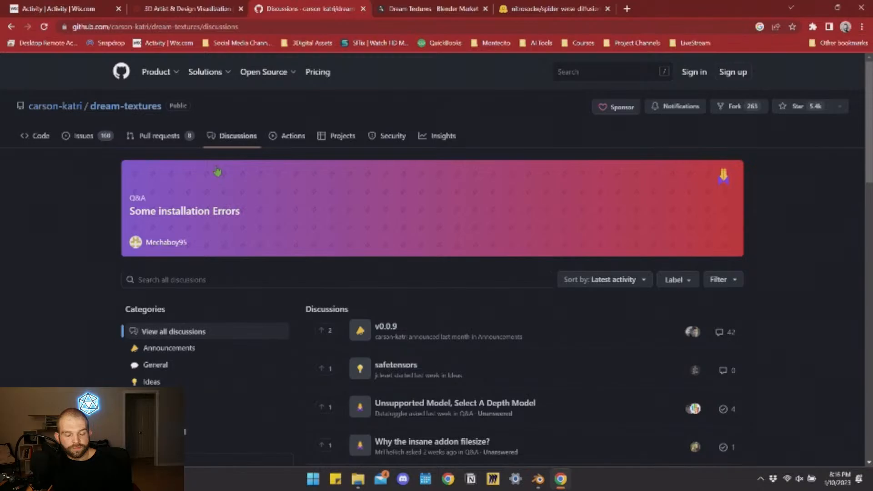
{"action": "left_click", "coordinate": [83, 135]}
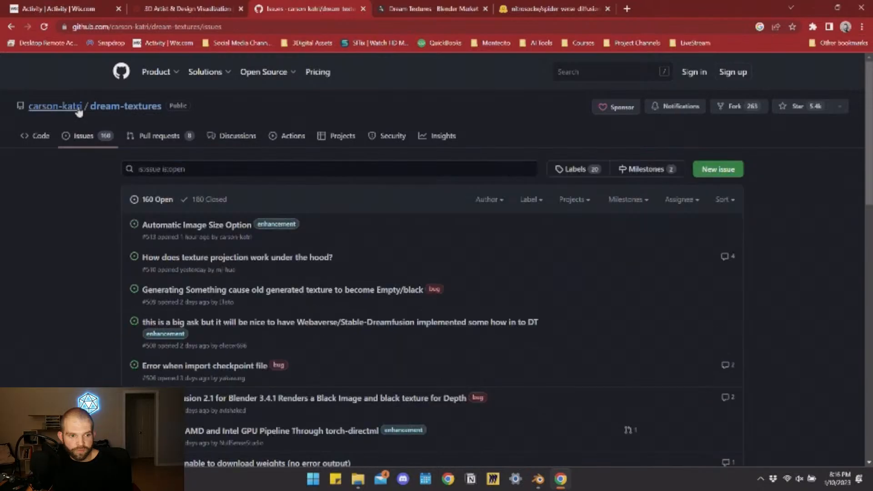
{"action": "left_click", "coordinate": [136, 113]}
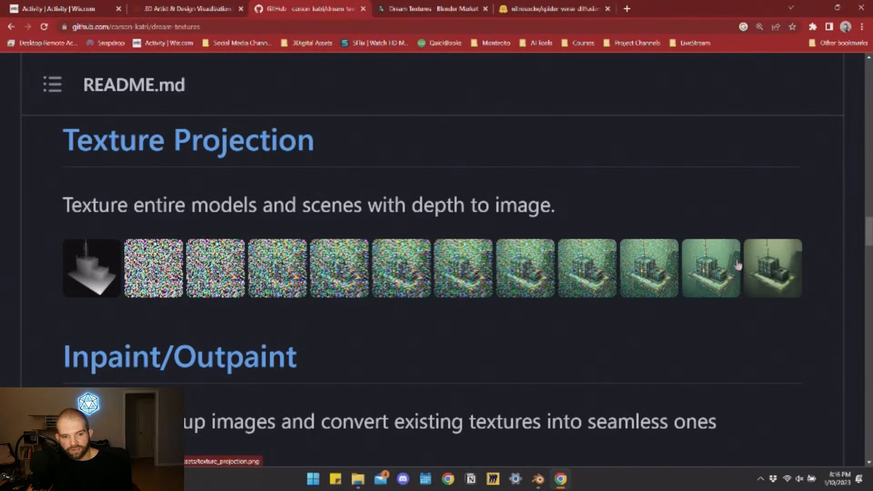
{"action": "scroll", "coordinate": [737, 266], "scroll_direction": "down", "scroll_amount": 5}
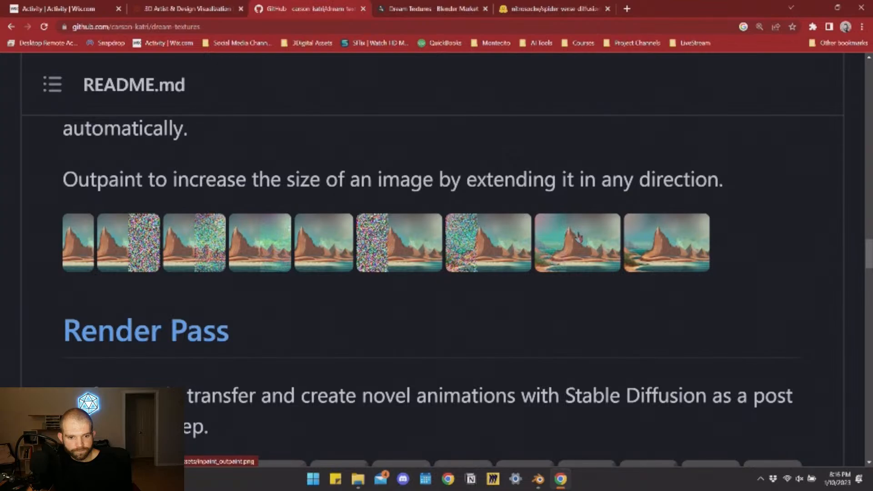
{"action": "scroll", "coordinate": [85, 229], "scroll_direction": "down", "scroll_amount": 10}
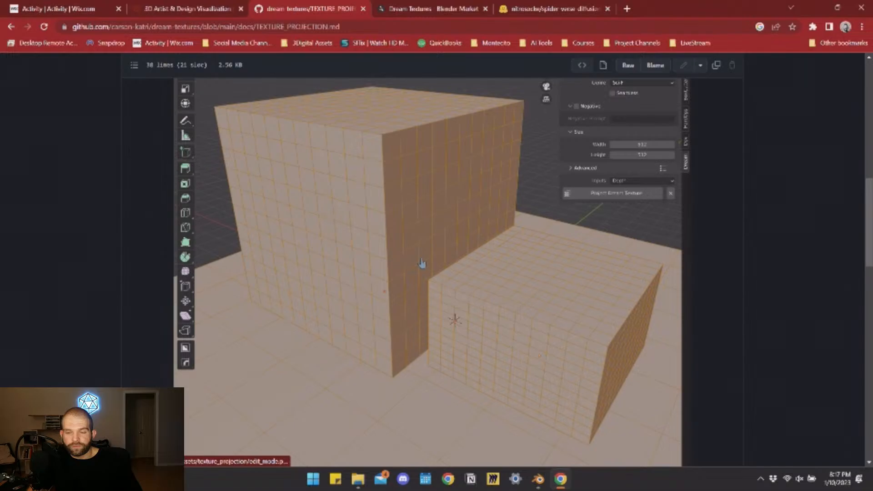
{"action": "scroll", "coordinate": [476, 238], "scroll_direction": "down", "scroll_amount": 2}
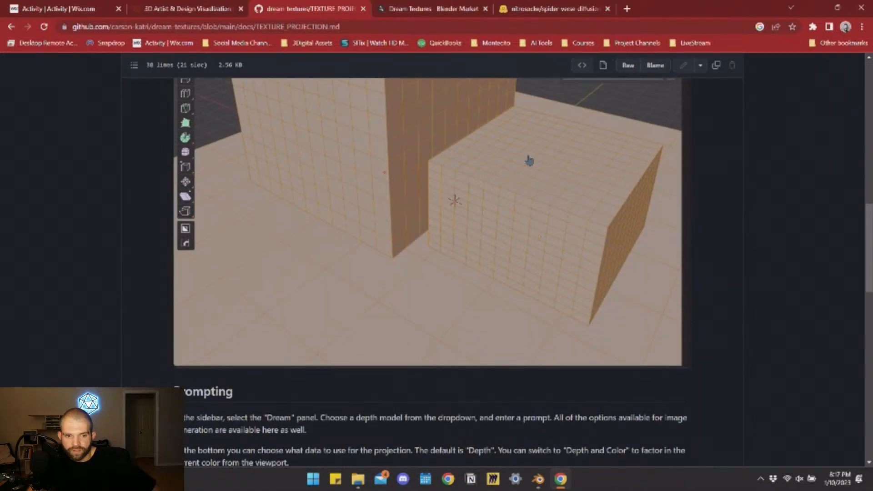
{"action": "scroll", "coordinate": [529, 160], "scroll_direction": "down", "scroll_amount": 6}
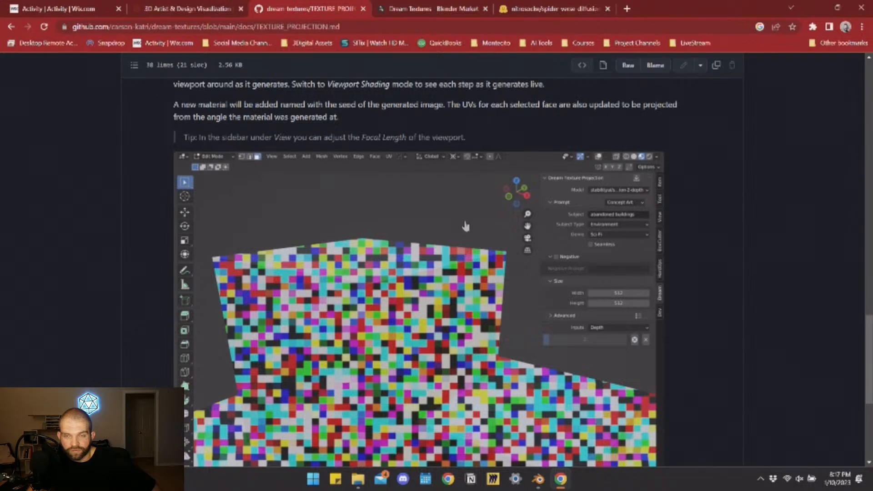
{"action": "scroll", "coordinate": [466, 226], "scroll_direction": "down", "scroll_amount": 4}
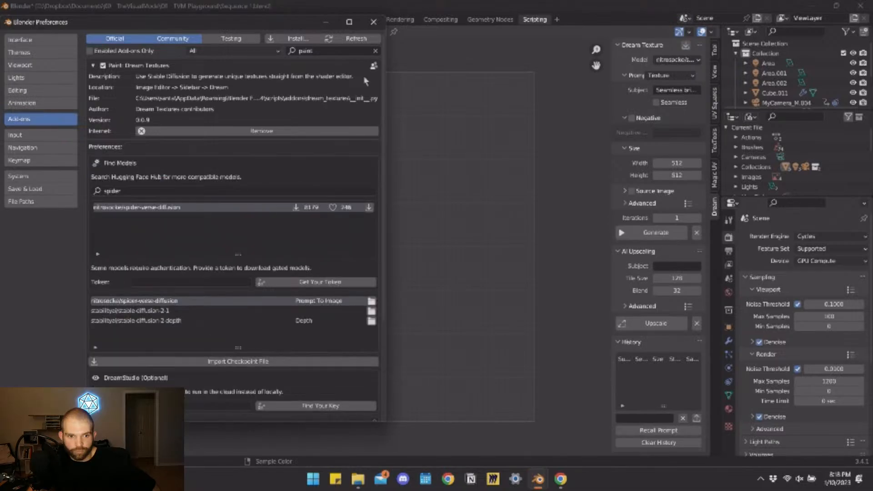
In the Sequence 1 Blender file, replace the Water material in Plane.005's first slot with a new material.
{"action": "left_click", "coordinate": [12, 413]}
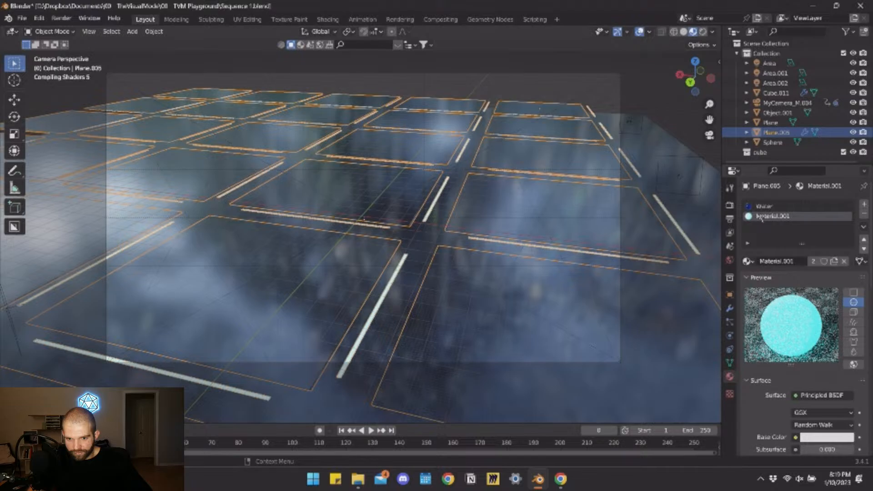
{"action": "double_click", "coordinate": [763, 206]}
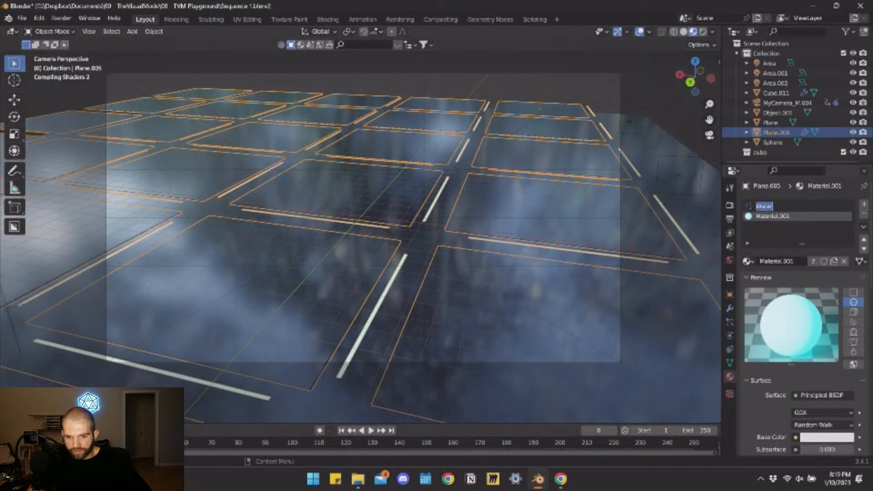
{"action": "left_click", "coordinate": [756, 206]}
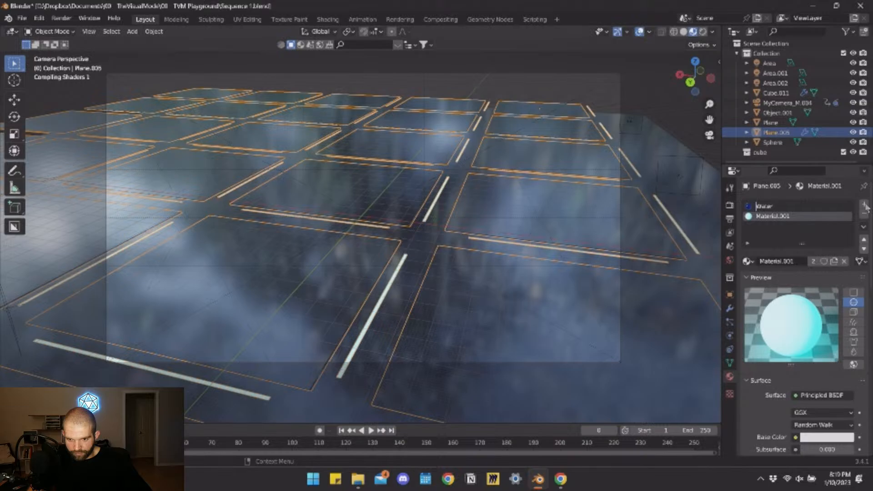
{"action": "left_click", "coordinate": [864, 205]}
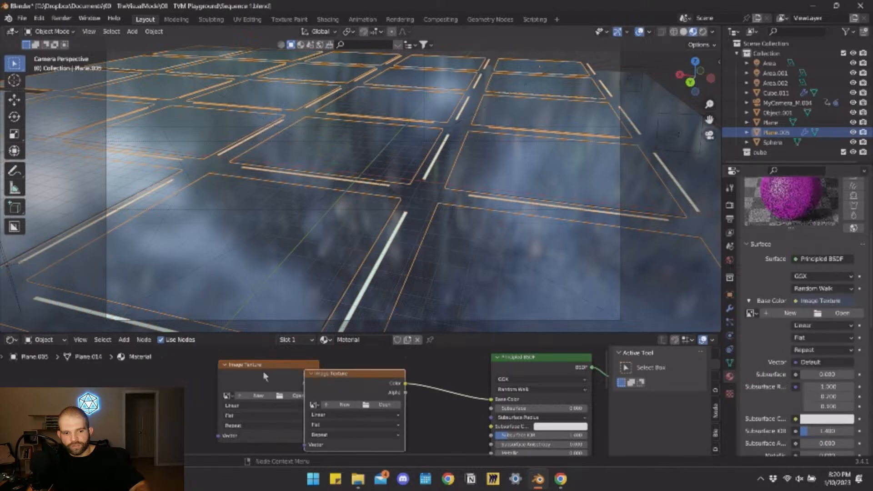
Delete the unconnected Image Texture node from Plane.005's new material.
{"action": "left_click", "coordinate": [265, 376]}
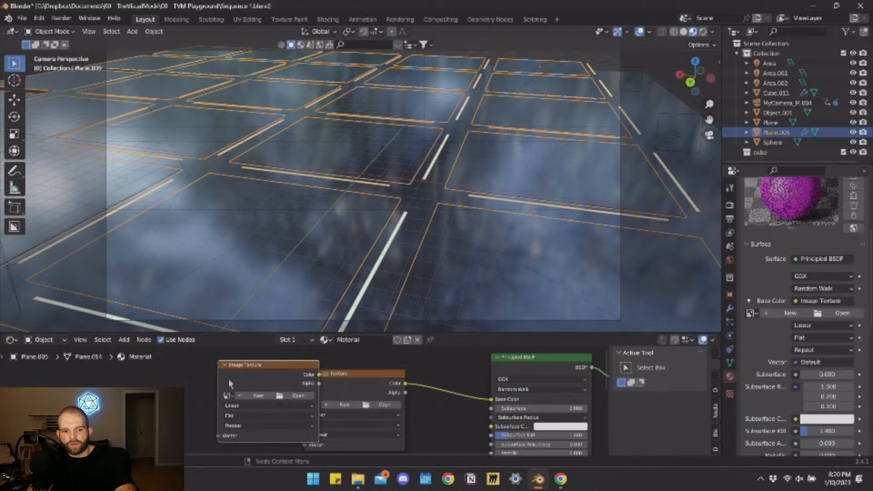
{"action": "key", "text": "x"}
{"action": "scroll", "coordinate": [402, 425], "scroll_direction": "down", "scroll_amount": 1}
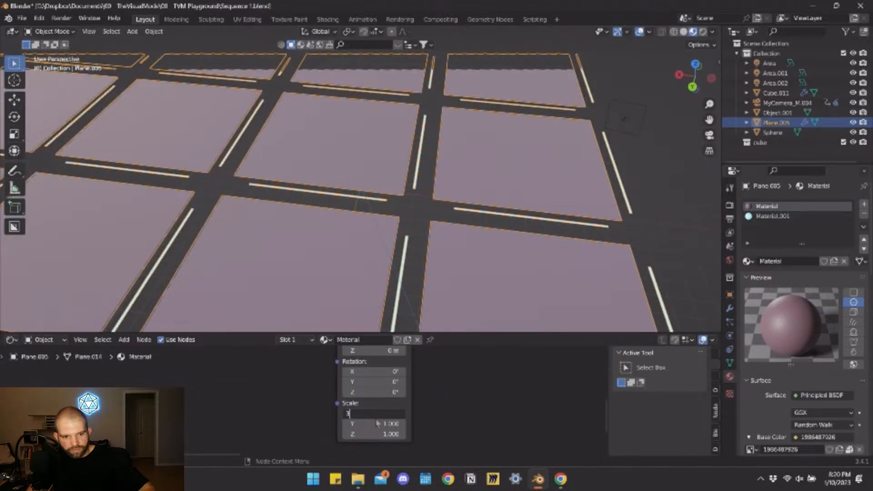
Set the Mapping node's X scale to 3 and connect the Texture Coordinate node's Generated output to its Vector input.
{"action": "key", "text": "Return"}
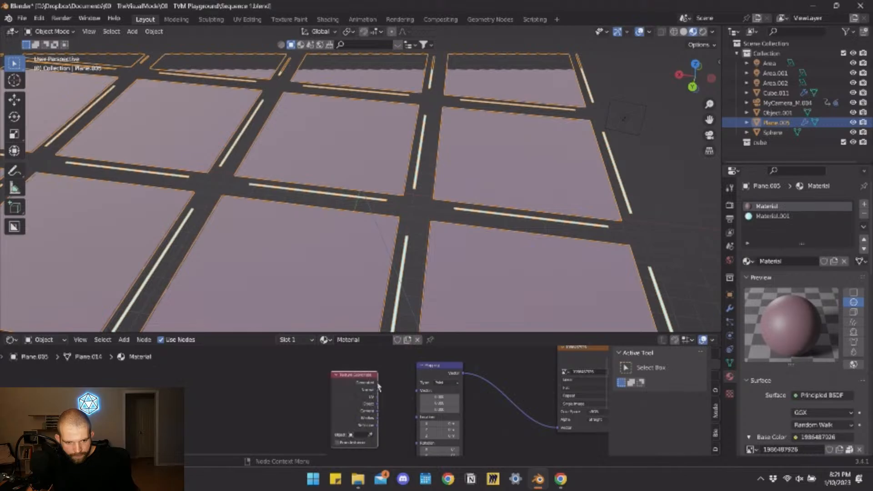
{"action": "left_click_drag", "start_coordinate": [378, 382], "coordinate": [384, 378]}
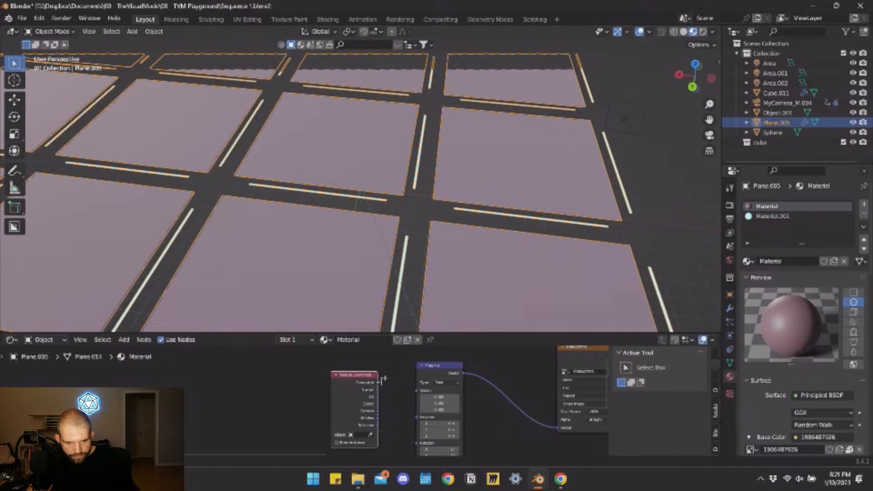
{"action": "left_click_drag", "start_coordinate": [381, 380], "coordinate": [416, 389]}
{"action": "scroll", "coordinate": [317, 144], "scroll_direction": "up", "scroll_amount": 3}
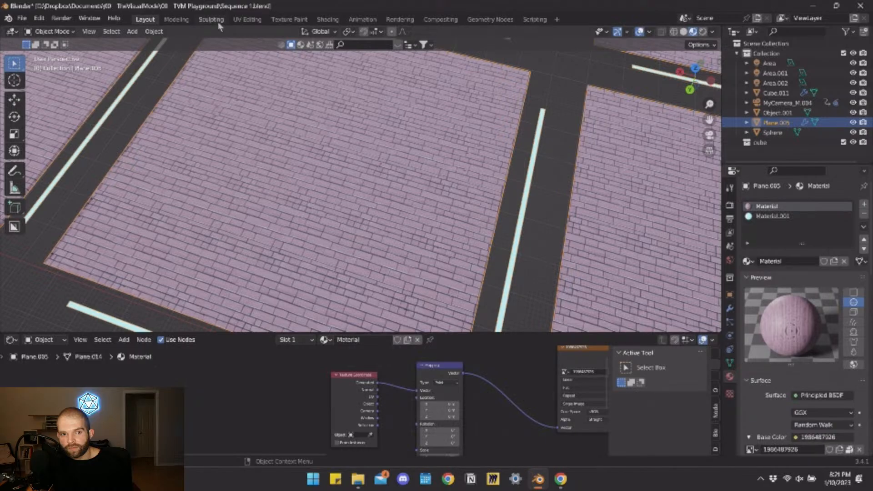
View Plane.005 in the UV Editing workspace, and switch to the Scripting workspace.
{"action": "left_click", "coordinate": [260, 21]}
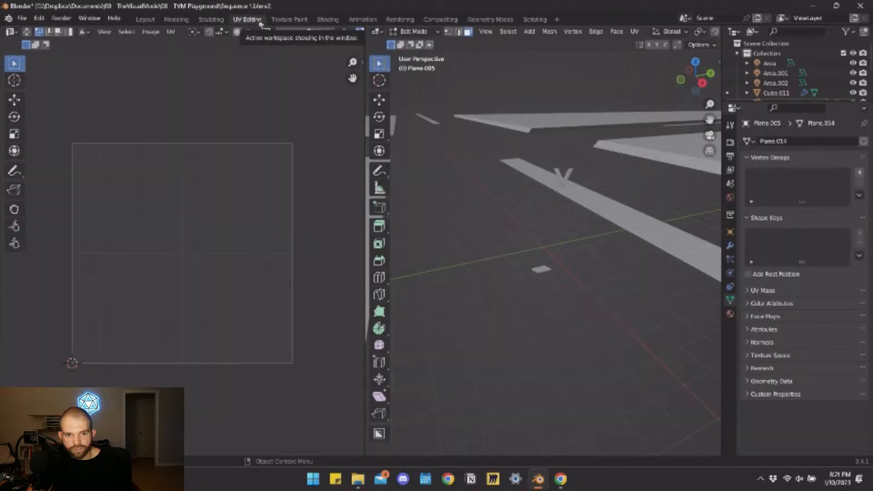
{"action": "left_click", "coordinate": [535, 20]}
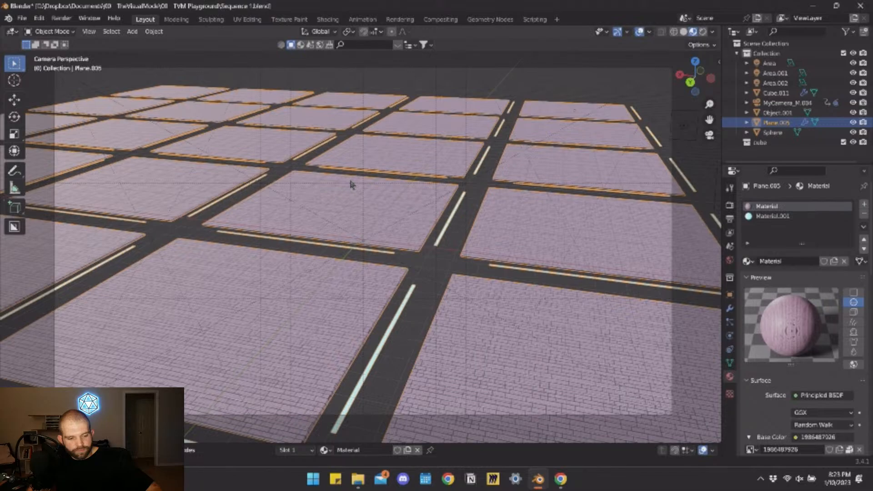
In the Dream Texture Project settings, choose stabilityai/stable-diffusion-2-depth and enter a Photography subject describing a city, including "high detail".
{"action": "key", "text": "n"}
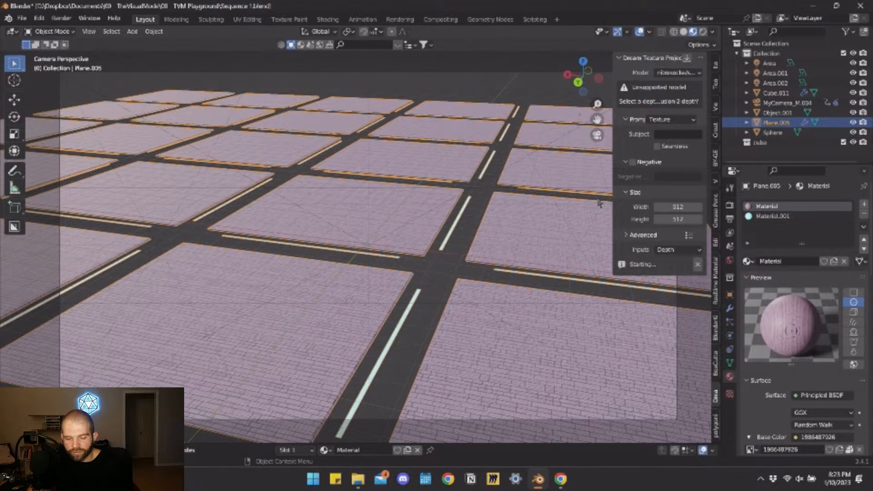
{"action": "left_click", "coordinate": [677, 73]}
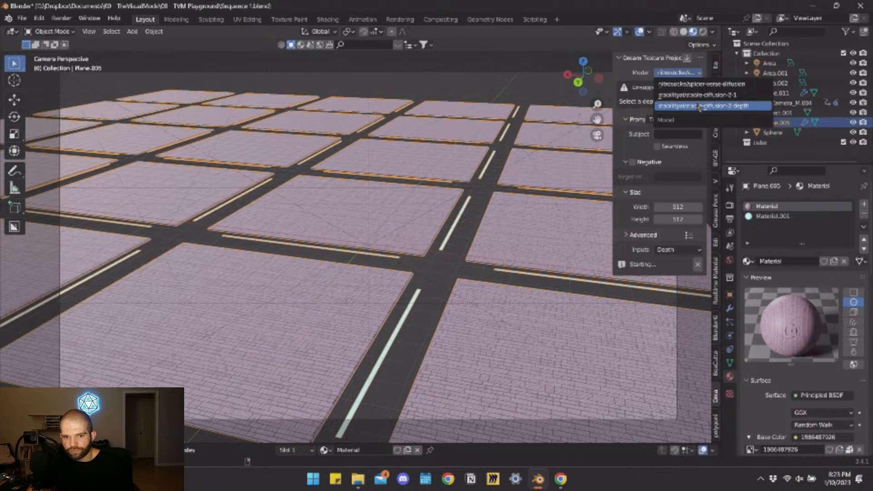
{"action": "left_click", "coordinate": [699, 106]}
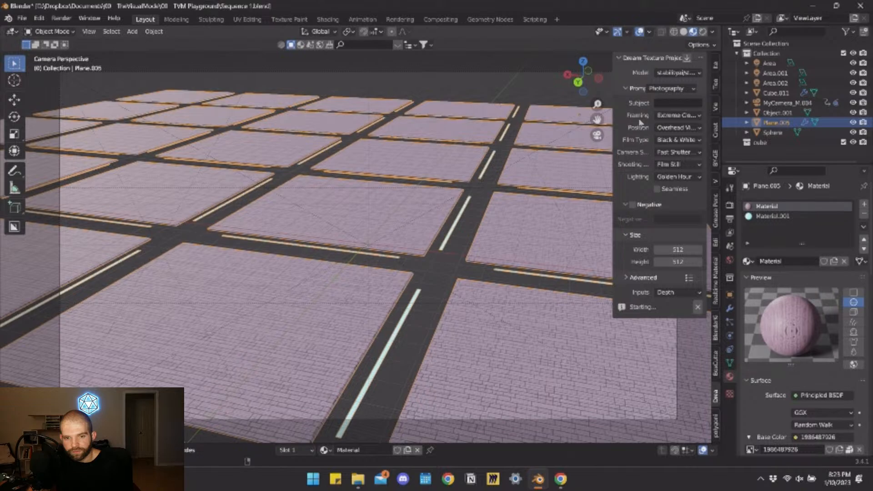
{"action": "key", "text": "ctrl+v"}
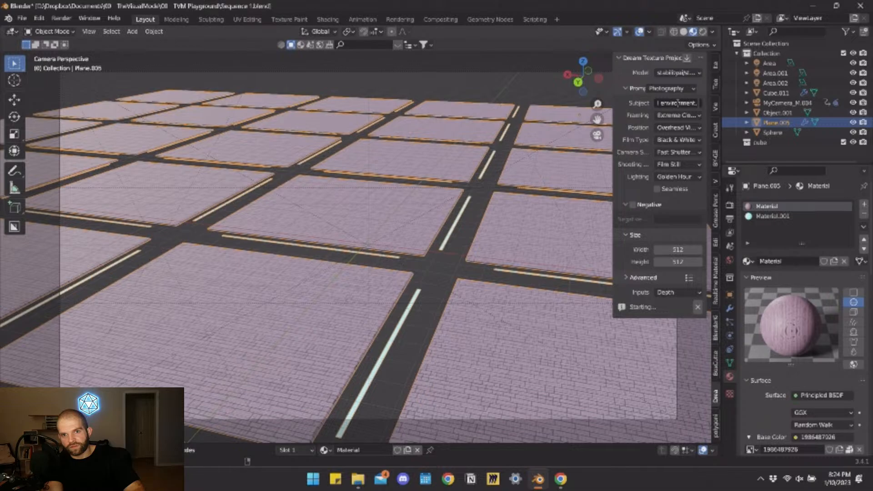
{"action": "type", "text": "high detail"}
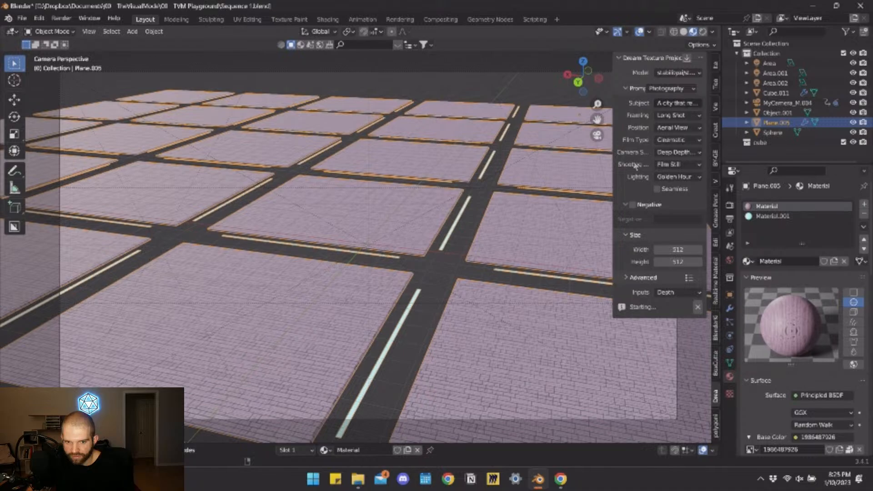
Set the prompt's shooting context to Photograph and its lighting to Ambient Lighting.
{"action": "left_click", "coordinate": [678, 165]}
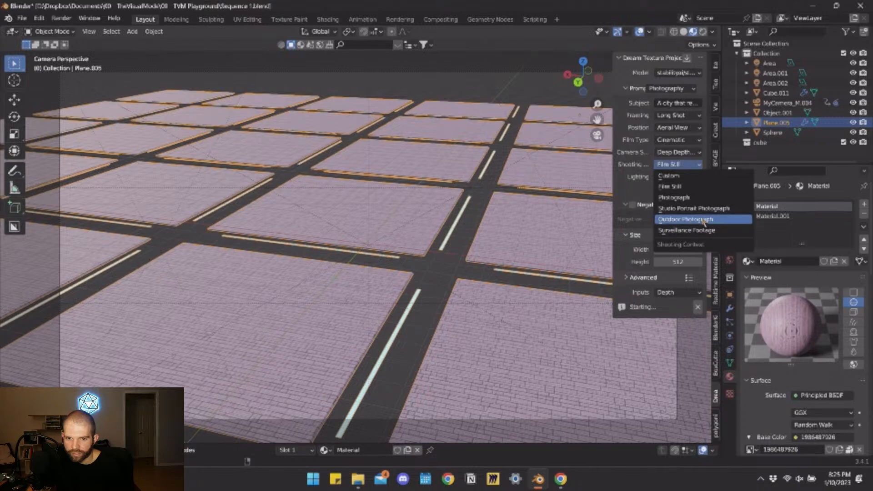
{"action": "left_click", "coordinate": [674, 197]}
{"action": "left_click", "coordinate": [675, 176]}
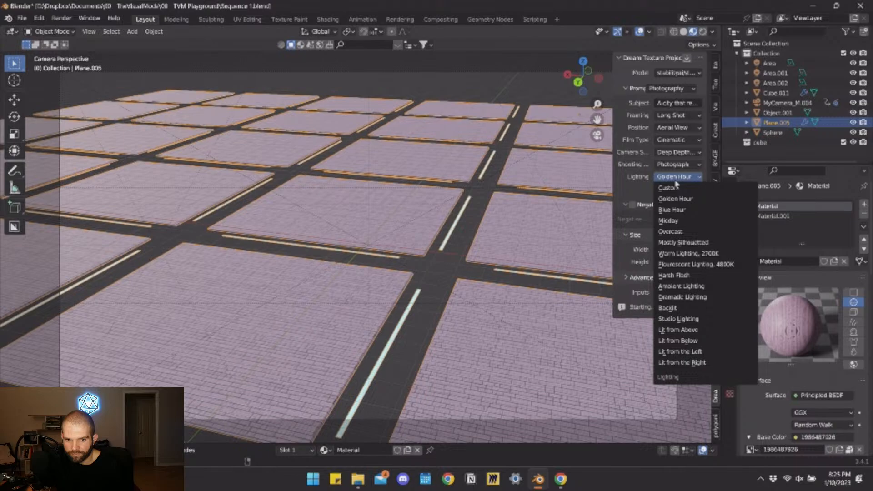
{"action": "left_click", "coordinate": [680, 286]}
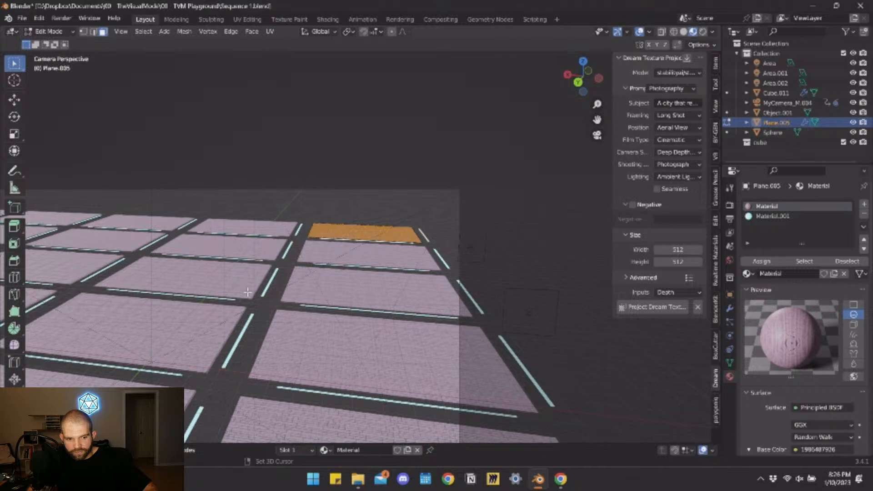
Leave Edit Mode and clear Plane.005's modifier stack, applying its Array modifiers to the mesh.
{"action": "key", "text": "KP_Decimal"}
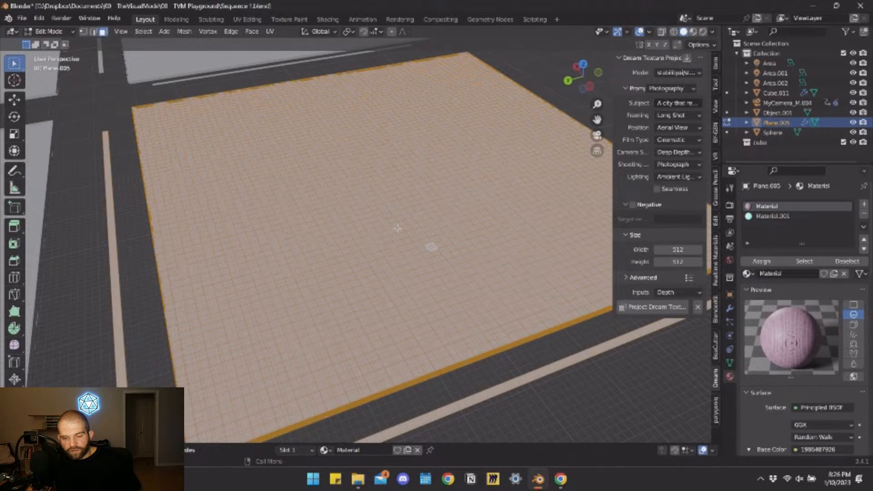
{"action": "key", "text": "Tab"}
{"action": "left_click", "coordinate": [730, 308]}
{"action": "left_click", "coordinate": [849, 243]}
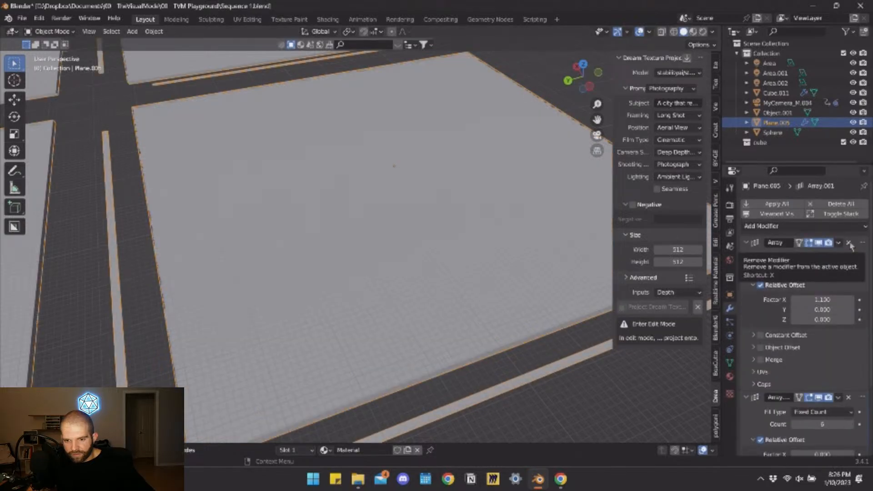
Return to Edit Mode with all tiles selected and project the Dream texture onto them using the Depth input.
{"action": "key", "text": "Tab"}
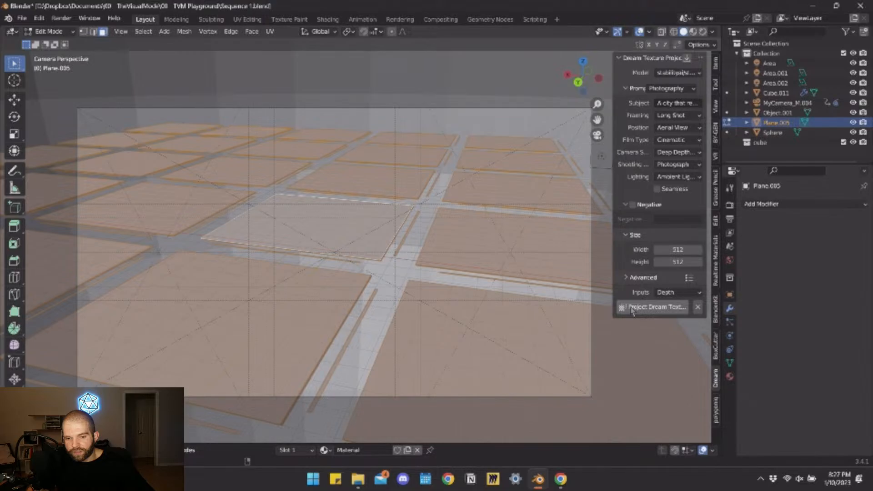
{"action": "left_click", "coordinate": [632, 310]}
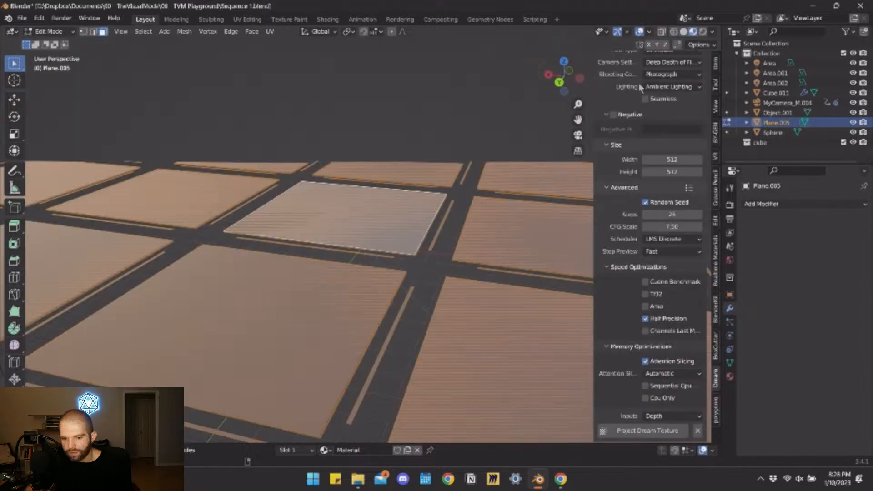
Reframe the tiles while checking the View settings, and project the texture again with the Depth and Color input and 0.75 noise strength.
{"action": "left_click", "coordinate": [716, 107]}
{"action": "middle_click_drag", "start_coordinate": [337, 254], "coordinate": [352, 274], "text": "shift"}
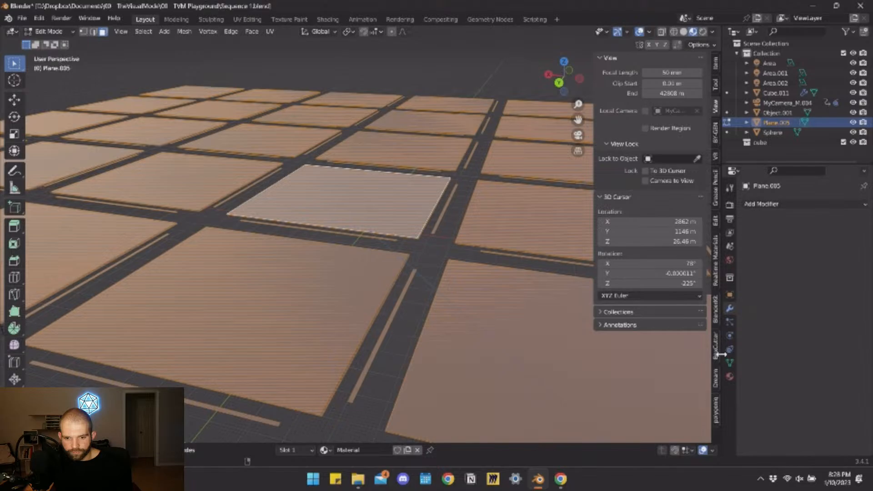
{"action": "left_click", "coordinate": [715, 377]}
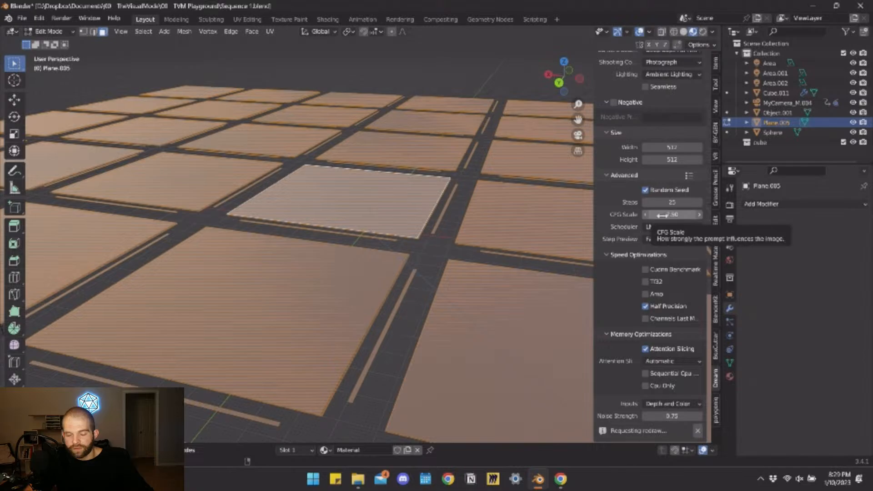
Try different CFG Scale values for the projection, return the setting to 7.50, and review the prompt settings.
{"action": "left_click_drag", "start_coordinate": [662, 215], "coordinate": [672, 215]}
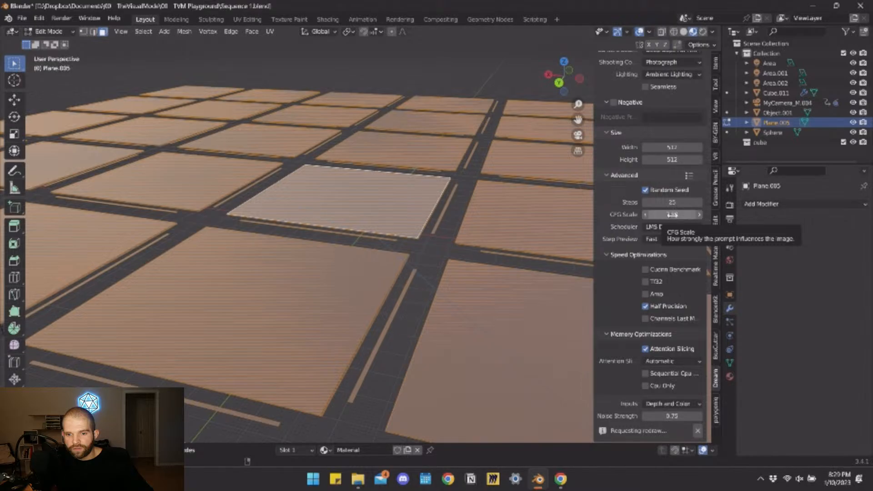
{"action": "left_click_drag", "start_coordinate": [672, 215], "coordinate": [646, 219]}
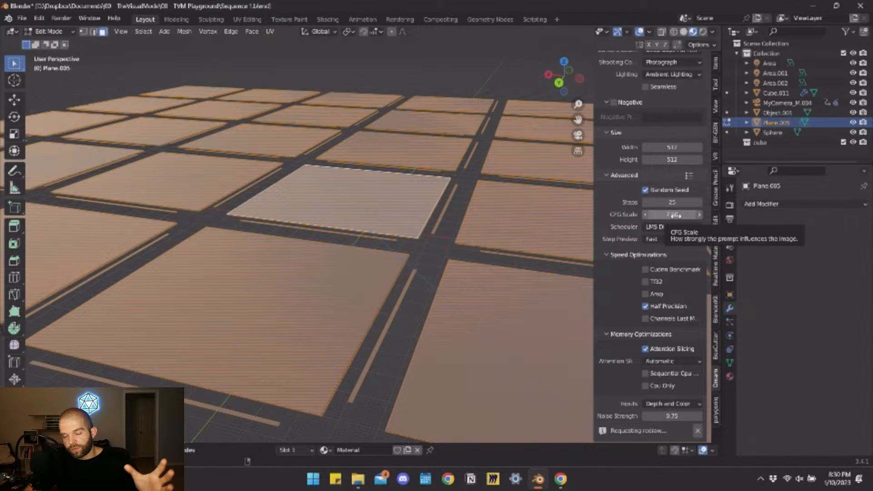
{"action": "scroll", "coordinate": [675, 215], "scroll_direction": "up", "scroll_amount": 5}
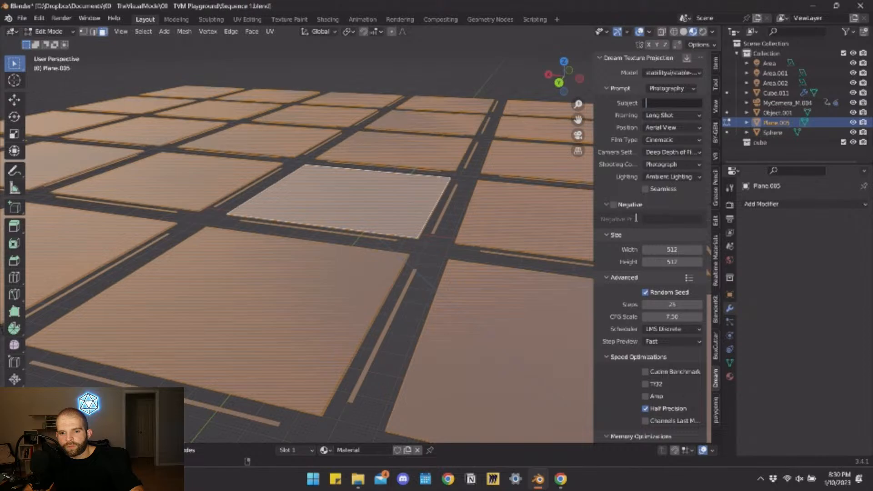
{"action": "scroll", "coordinate": [674, 296], "scroll_direction": "down", "scroll_amount": 5}
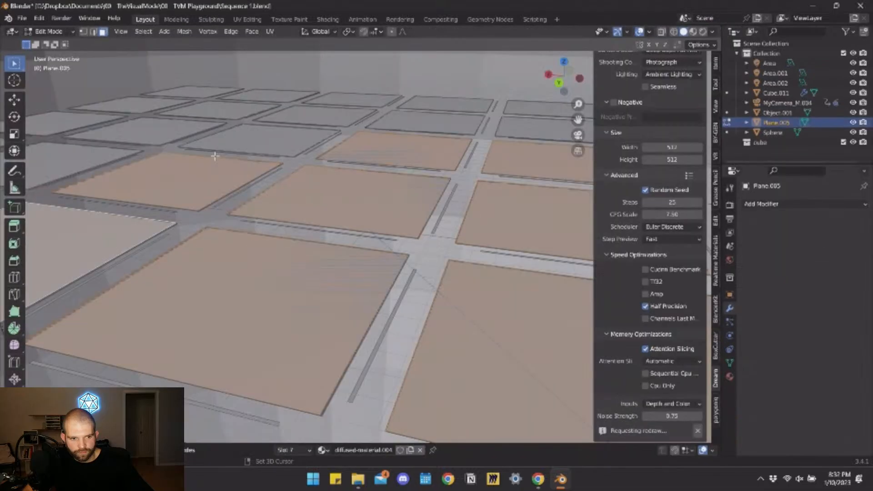
Extend the face selection on Plane.005 to include more of the tiles towards the back of the grid.
{"action": "left_click", "coordinate": [241, 144], "text": "shift"}
{"action": "left_click", "coordinate": [100, 158], "text": "shift"}
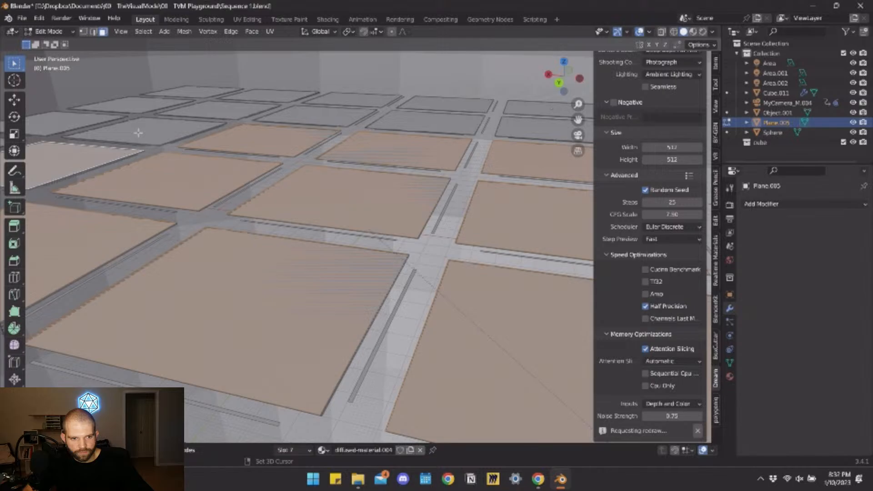
{"action": "left_click", "coordinate": [532, 108], "text": "ctrl+shift"}
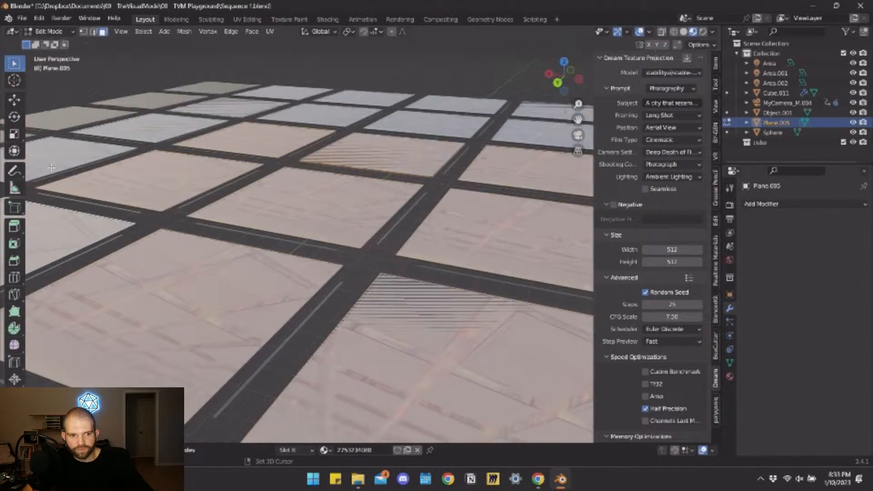
{"action": "left_click", "coordinate": [180, 120], "text": "shift"}
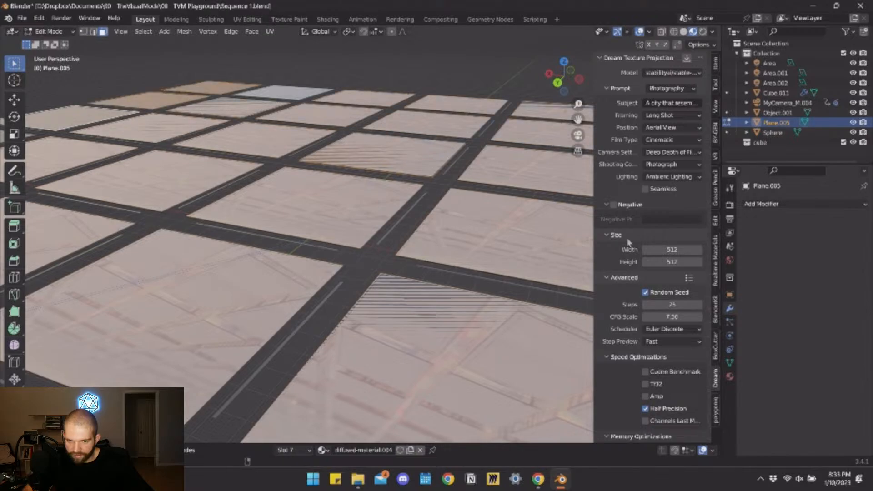
Set the Scheduler to Euler Ancestral Discrete and project the Dream texture onto the selected tiles again.
{"action": "scroll", "coordinate": [628, 242], "scroll_direction": "down", "scroll_amount": 4}
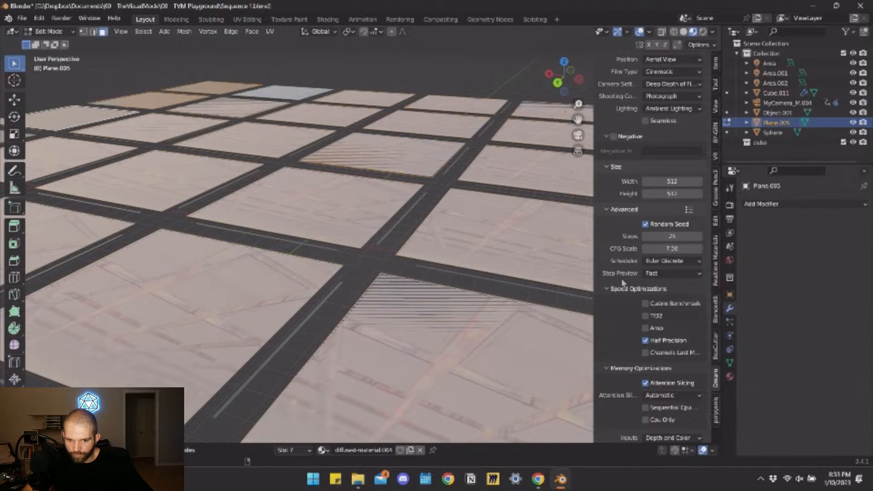
{"action": "scroll", "coordinate": [623, 283], "scroll_direction": "down", "scroll_amount": 2}
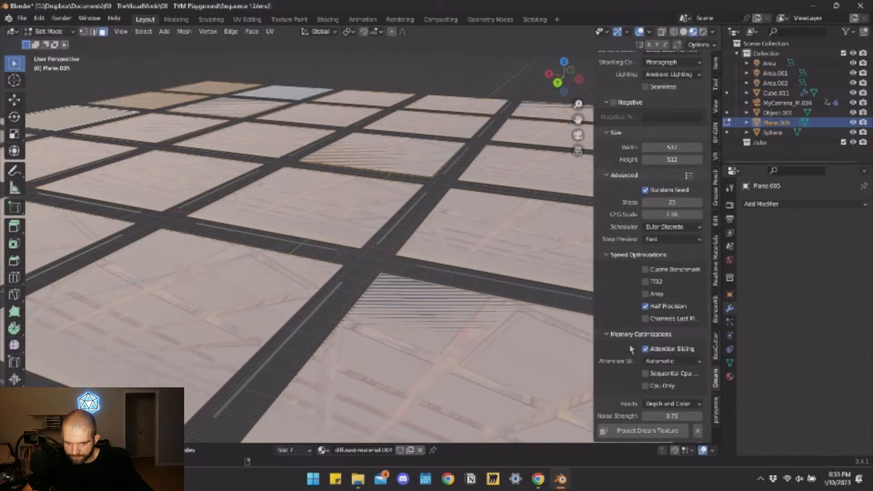
{"action": "left_click", "coordinate": [673, 226]}
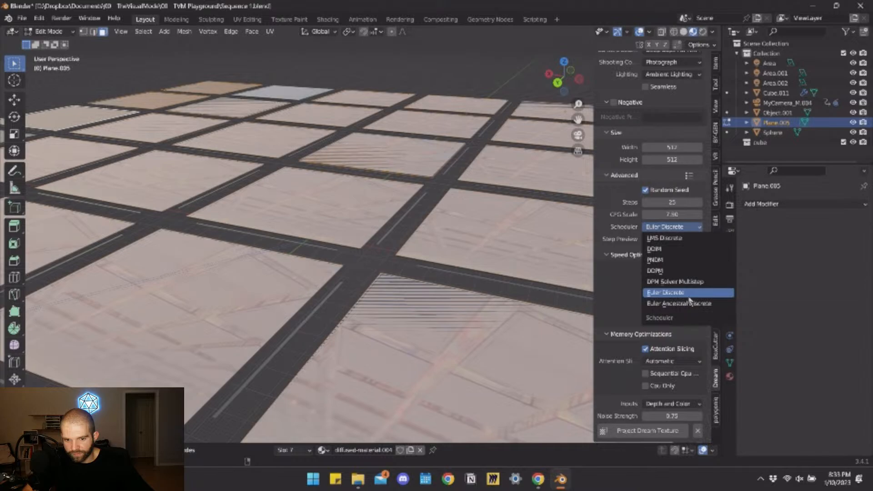
{"action": "left_click", "coordinate": [689, 302]}
{"action": "scroll", "coordinate": [630, 322], "scroll_direction": "up", "scroll_amount": 5}
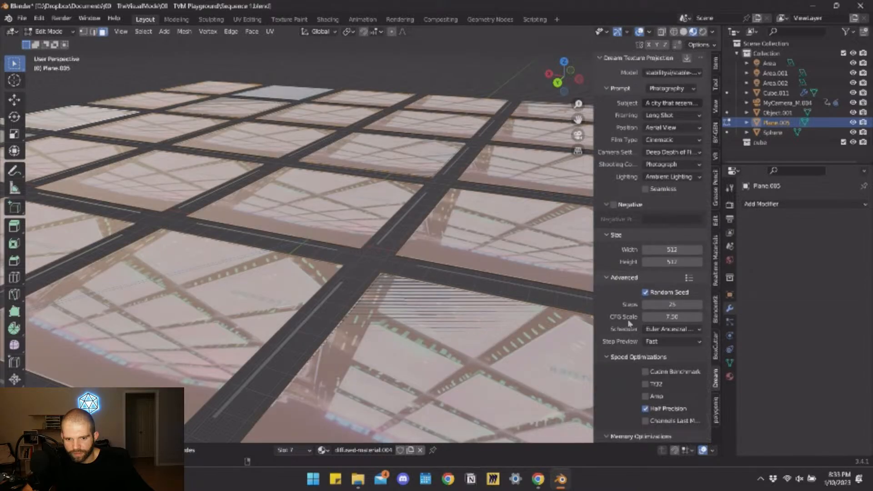